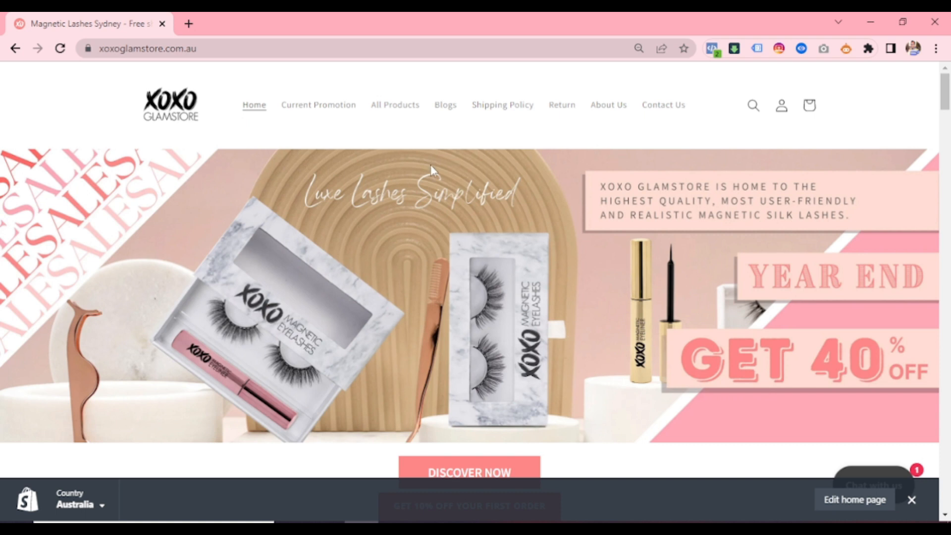
- Open the store's Shopify admin by going to xoxoglamstore.com.au/admin
click(205, 48)
click(206, 47)
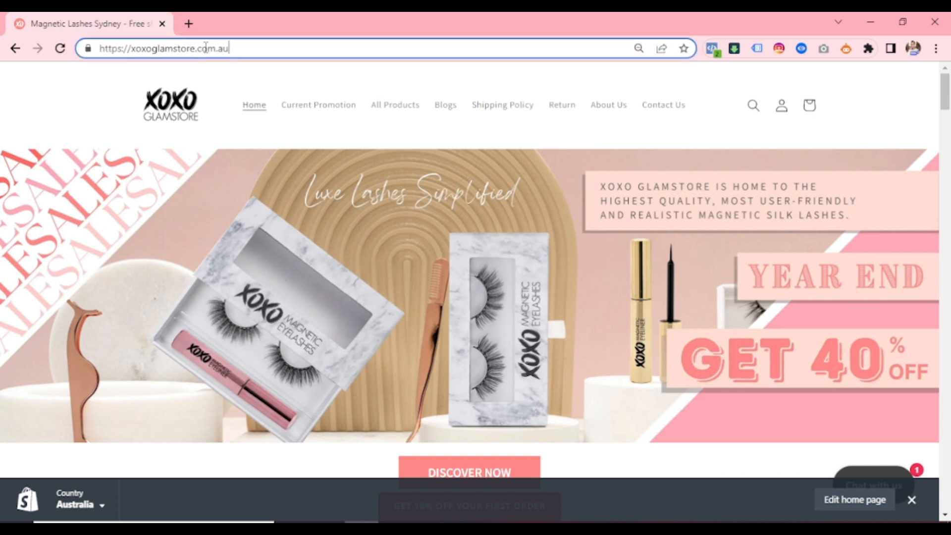
text(/sd)
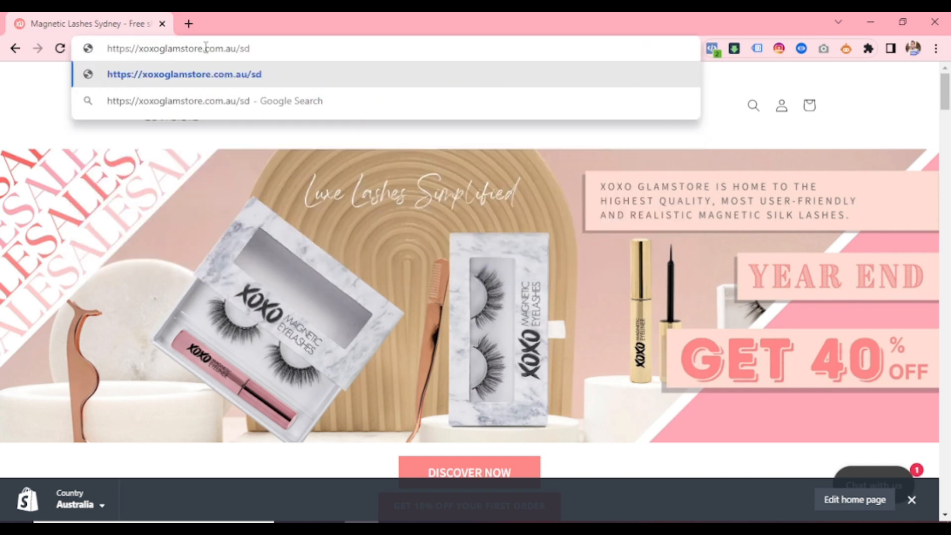
key(BackSpace)
key(BackSpace)
text(ad)
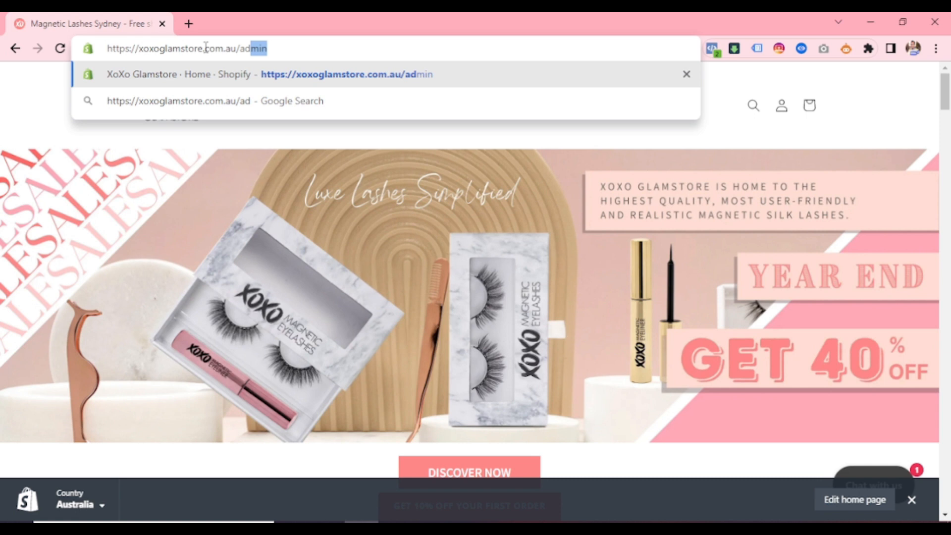
key(Return)
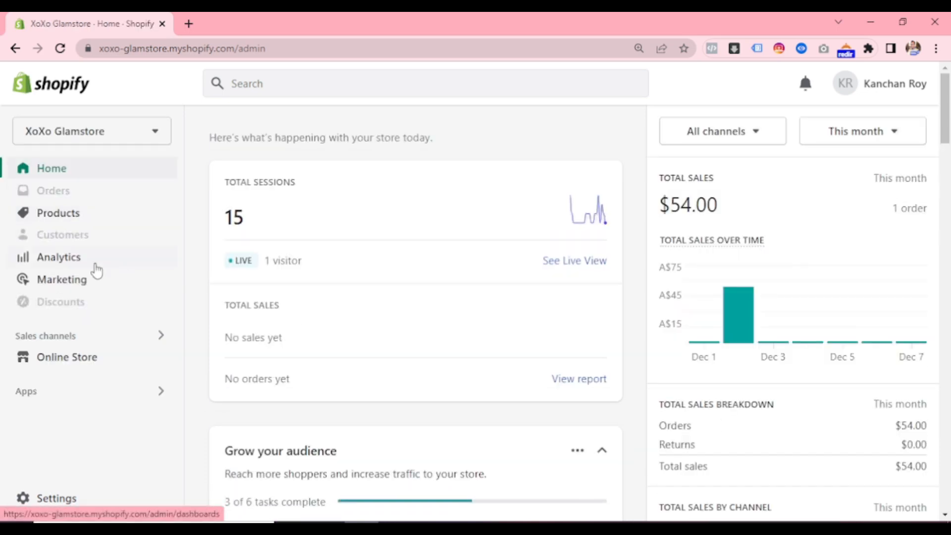
- Open the Online Store preferences and review the homepage title and meta description
scroll(97, 270, down, 10)
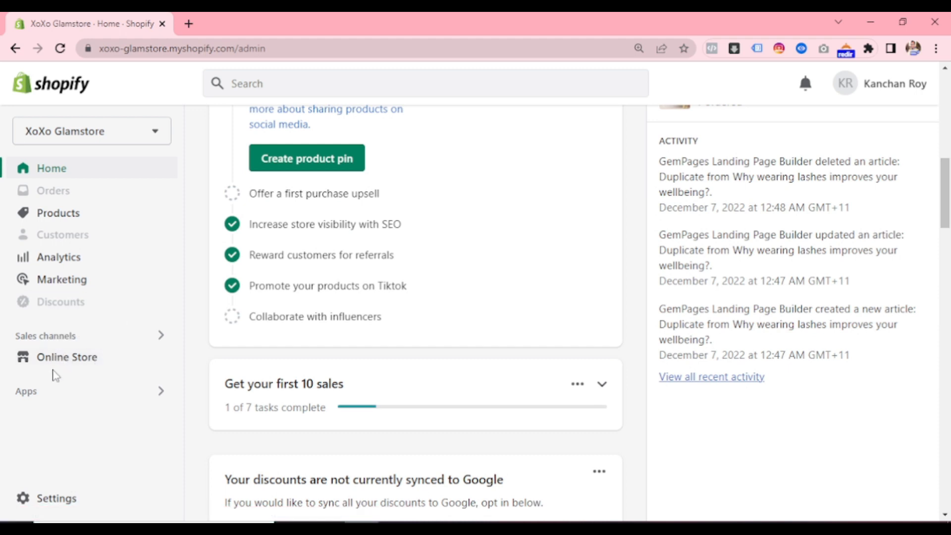
click(54, 369)
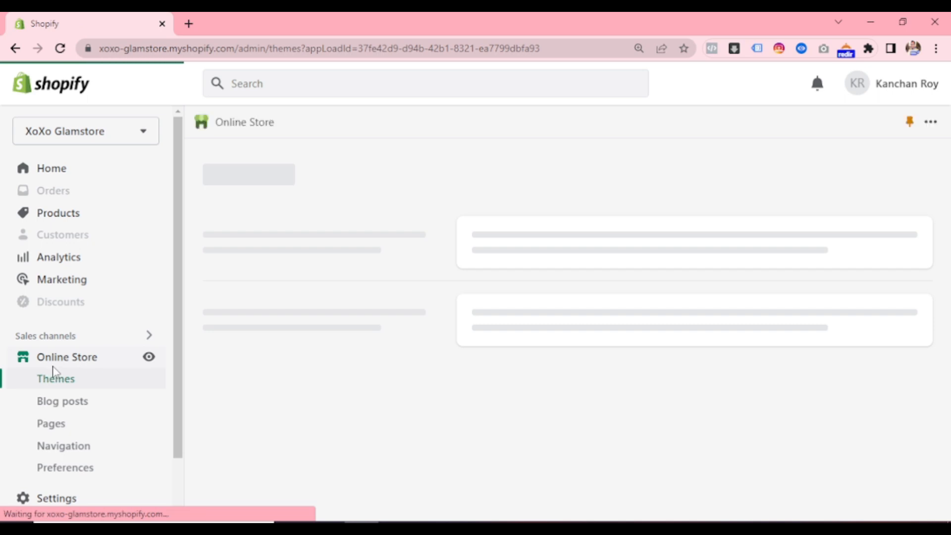
scroll(63, 399, down, 1)
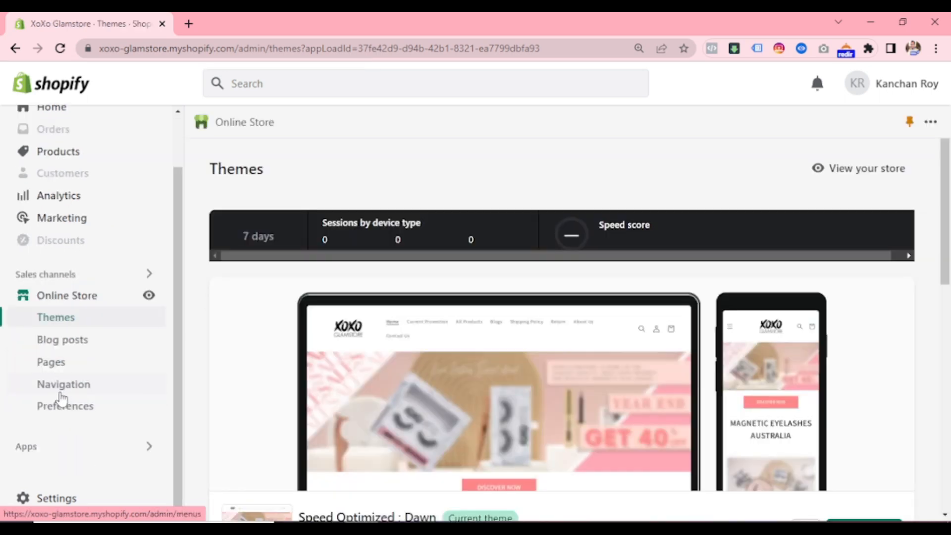
click(70, 418)
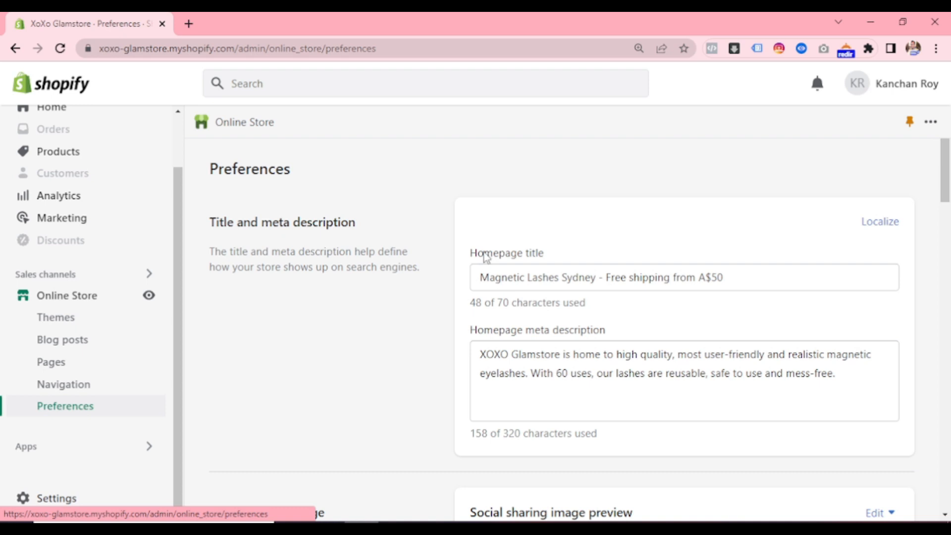
drag(482, 278, 714, 270)
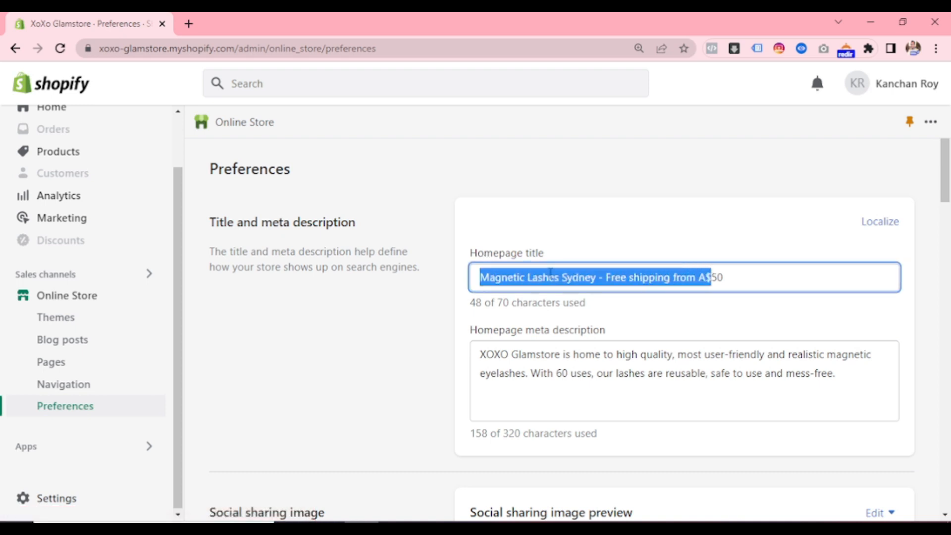
click(526, 277)
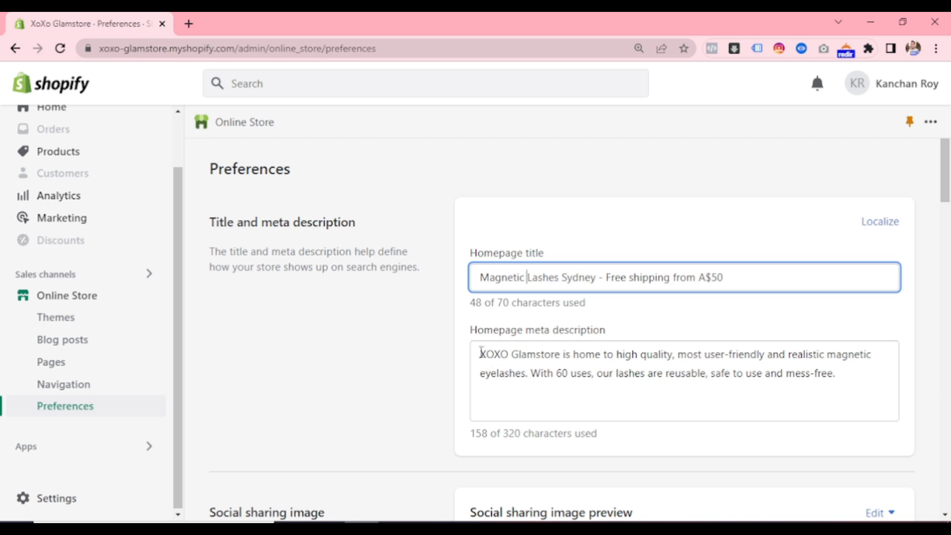
drag(482, 353, 803, 381)
click(801, 380)
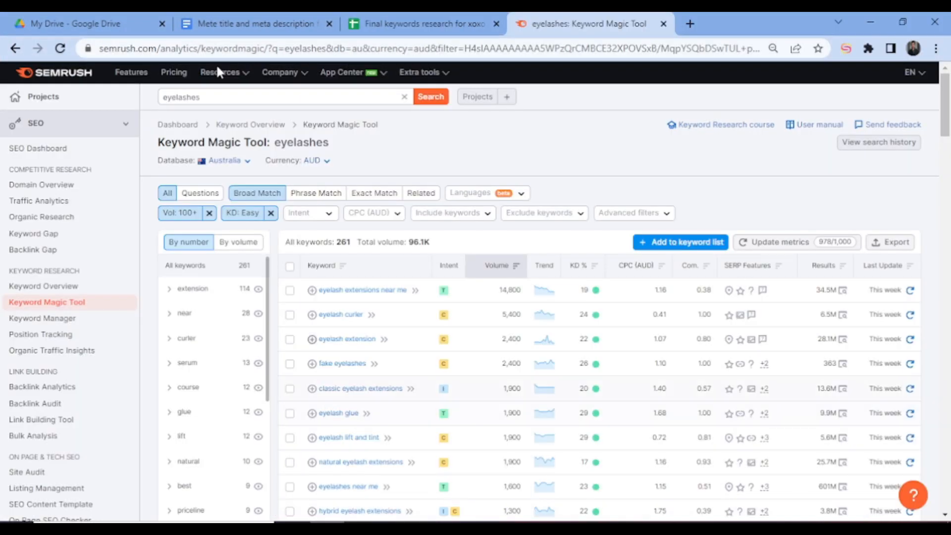
- Switch to the Google Docs document "Mete title and meta description for XOXO" and read its home page entries
click(396, 20)
click(310, 20)
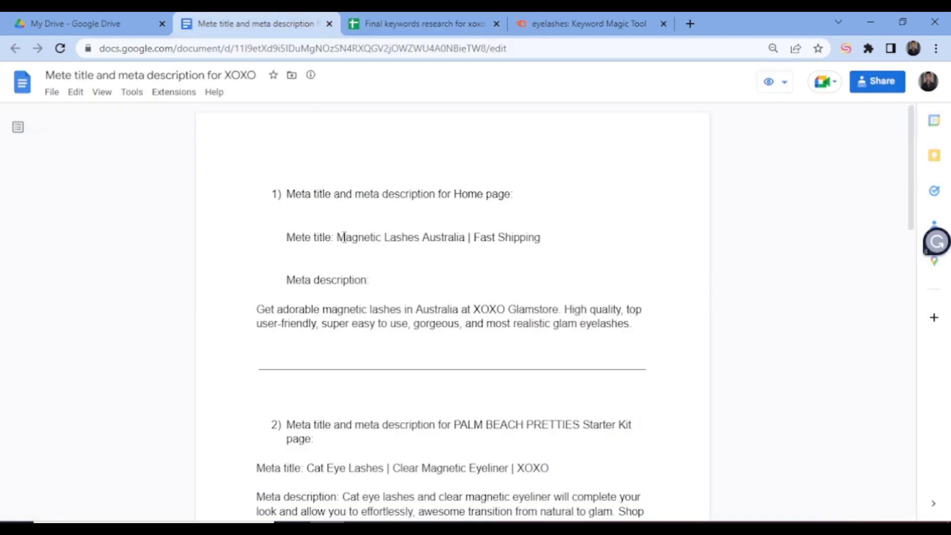
drag(346, 237, 472, 238)
drag(243, 309, 518, 344)
click(484, 325)
drag(337, 240, 545, 237)
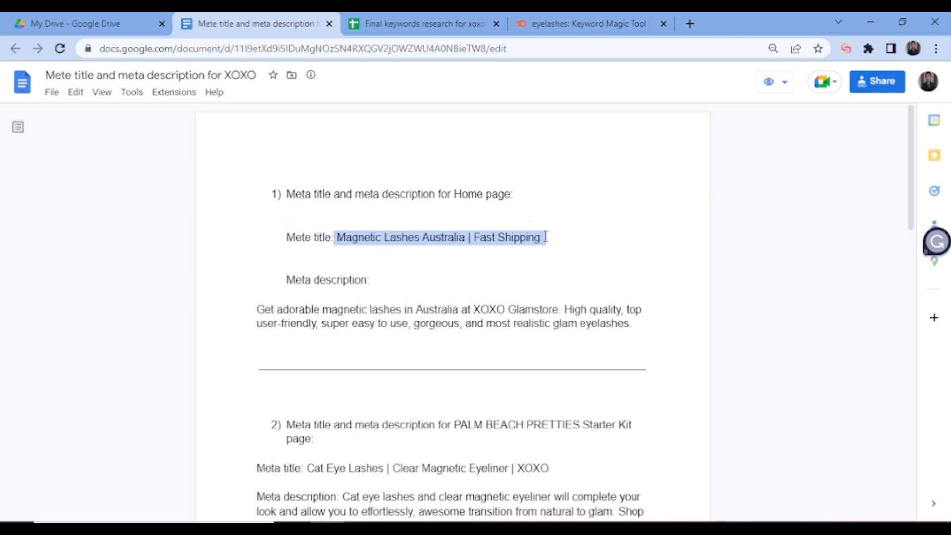
click(515, 233)
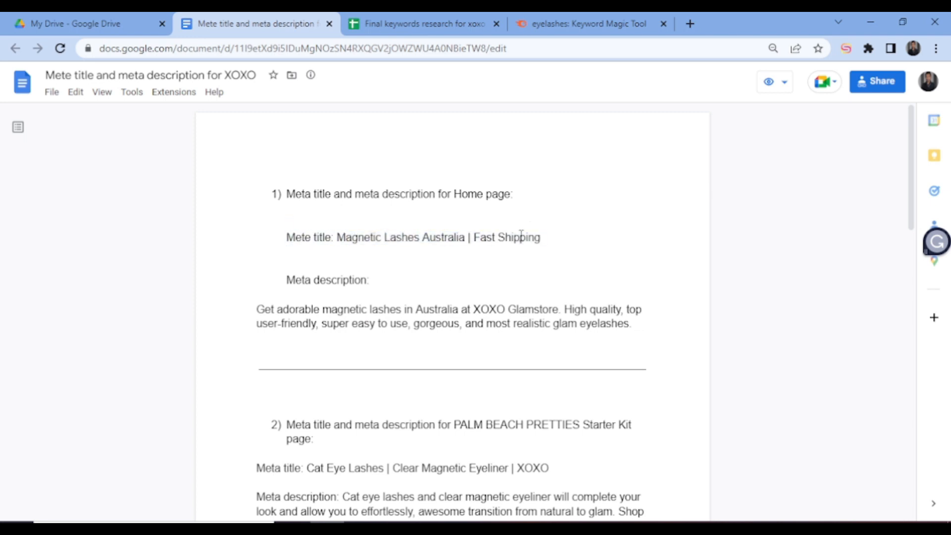
- Copy the home page meta title "Magnetic Lashes Australia | Fast Shipping" from the document
double_click(388, 238)
drag(339, 239, 554, 243)
right_click(524, 241)
click(540, 247)
- Switch back to the Shopify preferences and replace the homepage title with "Magnetic Lashes Australia | Fast Shipping"
key(alt+Tab)
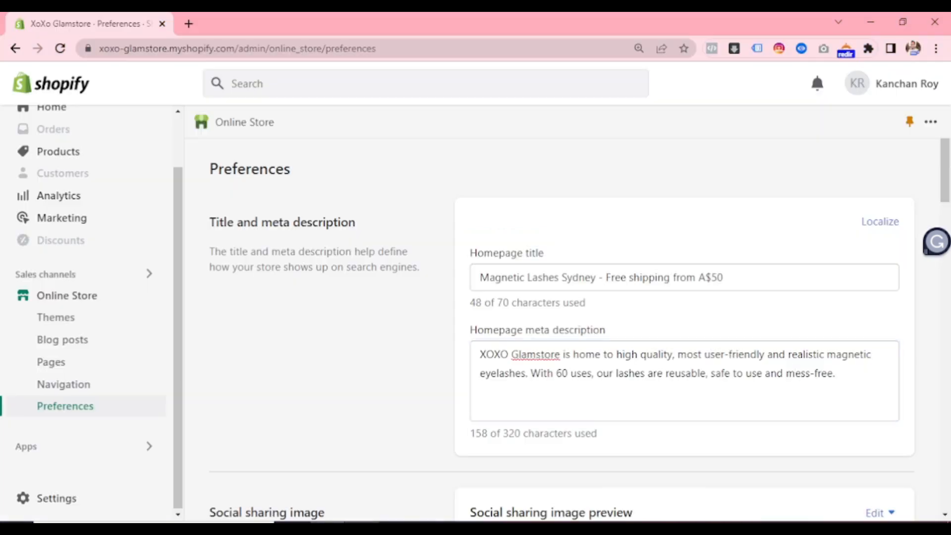
click(495, 277)
text(a)
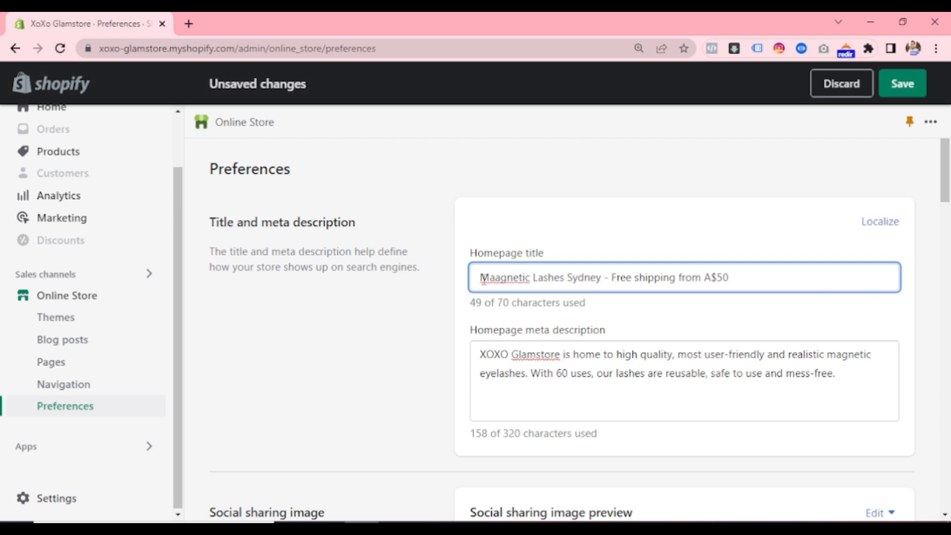
triple_click(473, 277)
key(BackSpace)
text(Magnetic Lashes Australia | Fast Shipping)
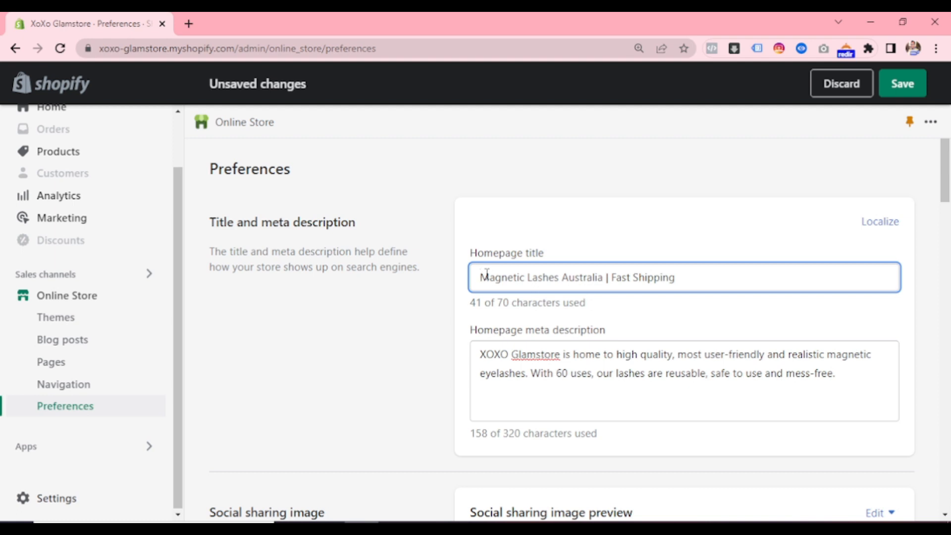
drag(480, 277, 594, 277)
double_click(592, 277)
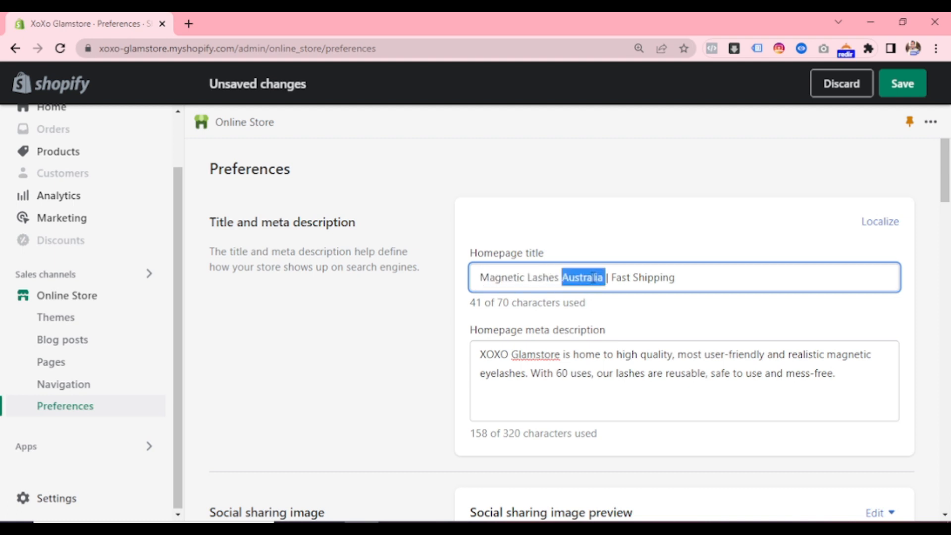
drag(480, 277, 574, 278)
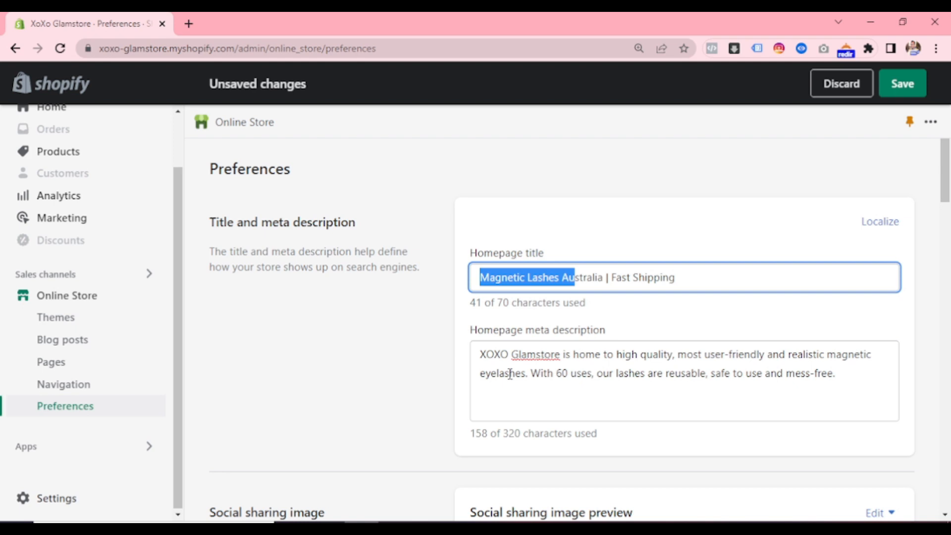
- Switch to the Google Docs document and copy the home page meta description beginning "Get adorable magnetic lashes in Australia"
drag(483, 353, 530, 373)
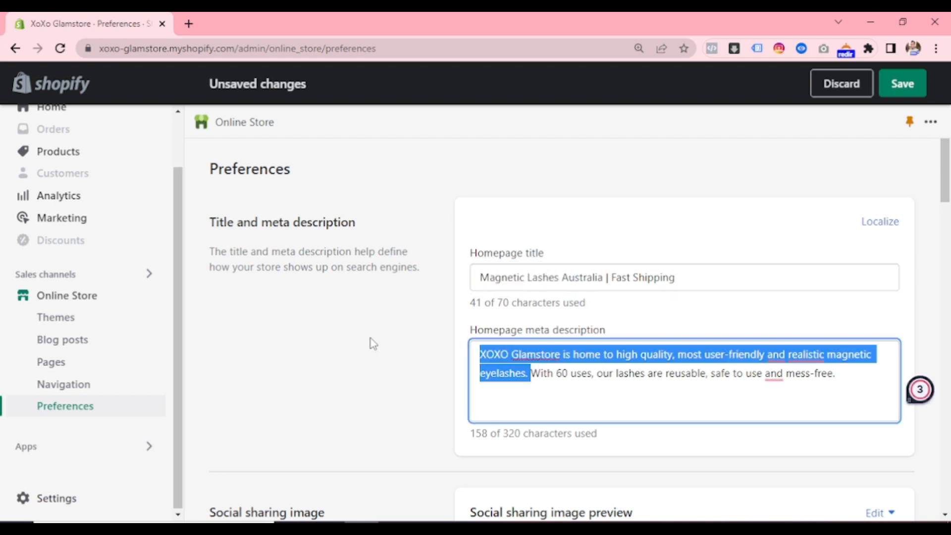
key(alt+Tab)
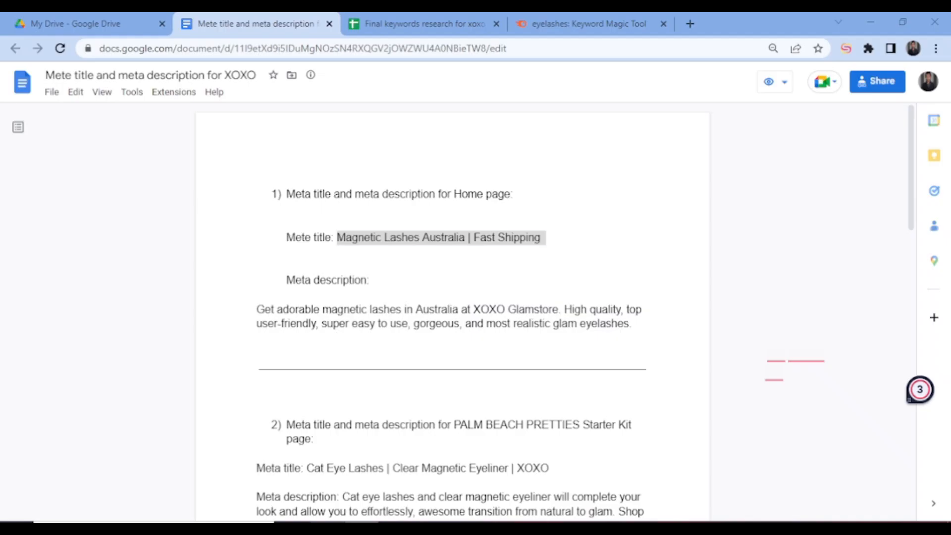
drag(255, 309, 639, 329)
right_click(616, 322)
click(644, 336)
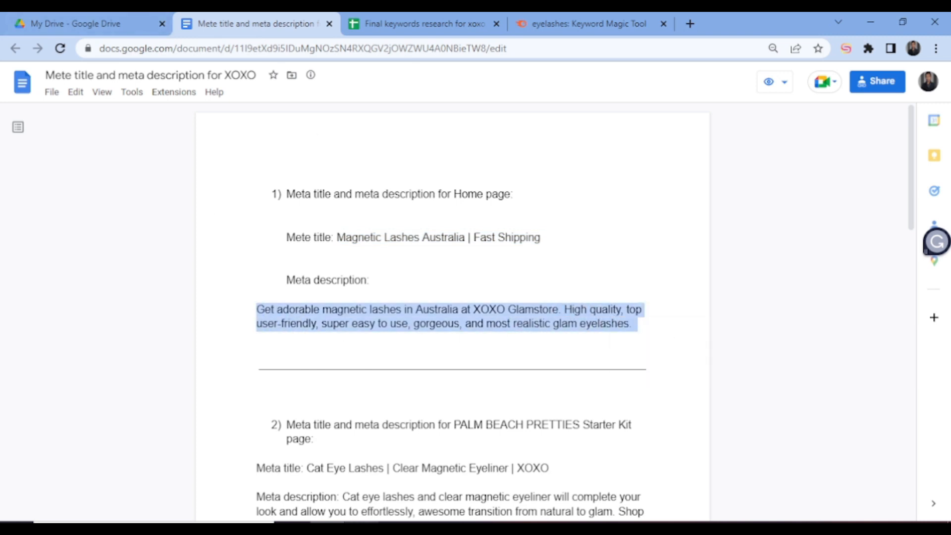
- Back in Shopify, replace the whole homepage meta description with the copied text, without a trailing space
key(alt+Tab)
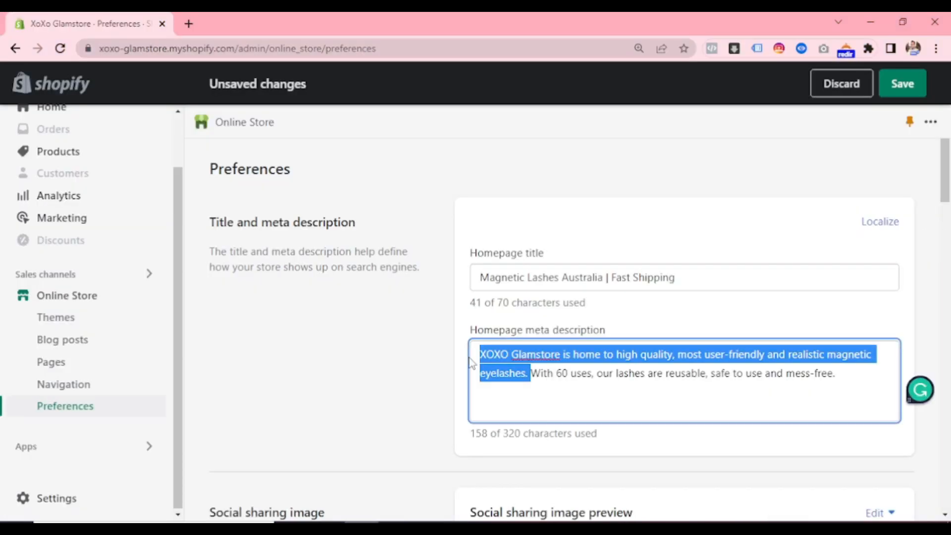
drag(525, 364, 543, 372)
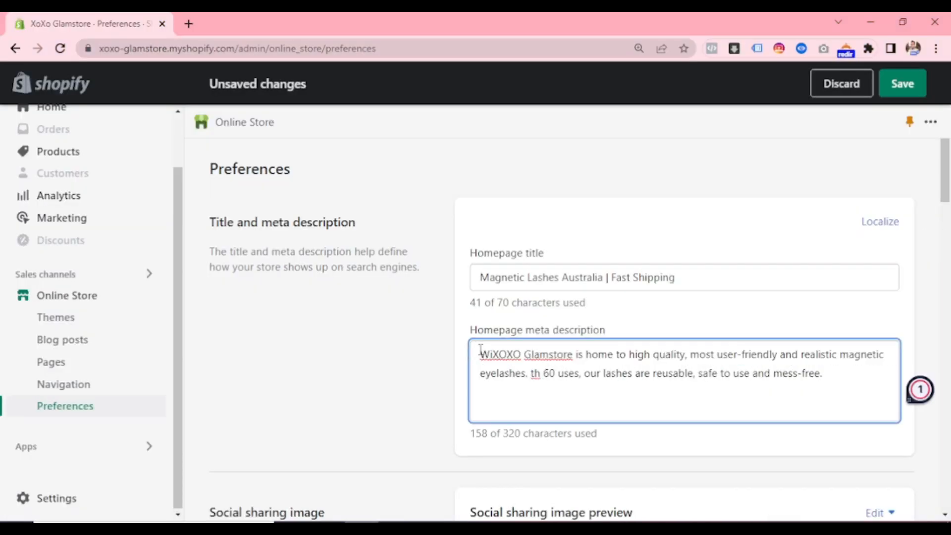
key(ctrl+a)
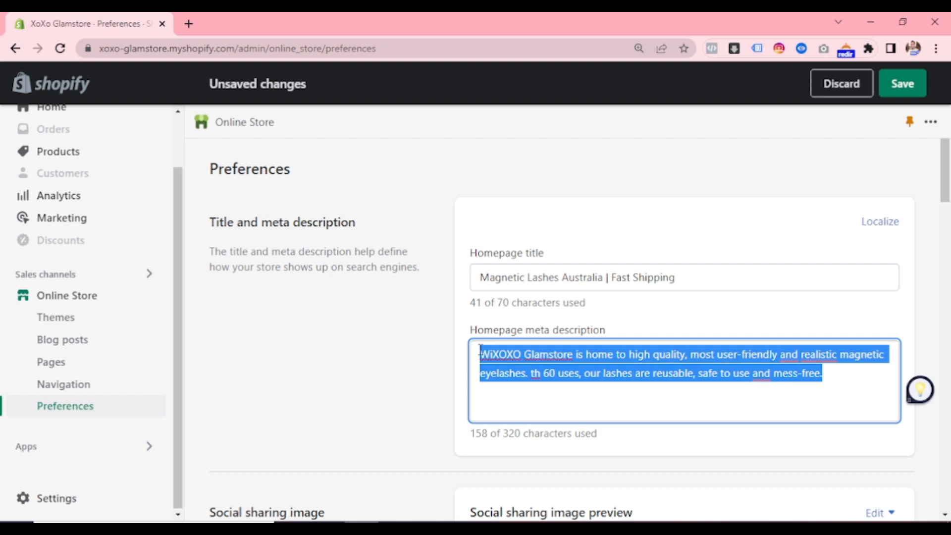
key(BackSpace)
key(ctrl+v)
key(BackSpace)
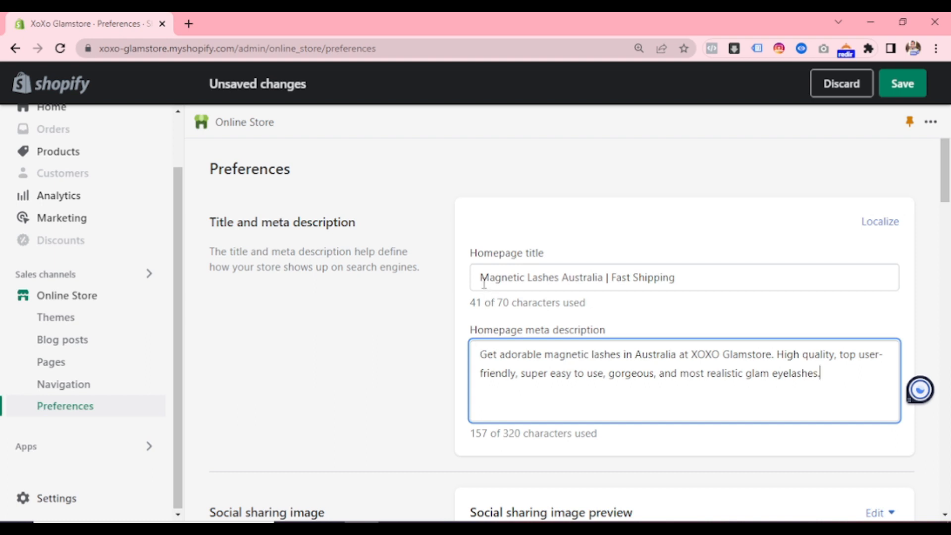
- Review the wording and character counts of the new homepage title and meta description
drag(480, 278, 678, 277)
click(653, 249)
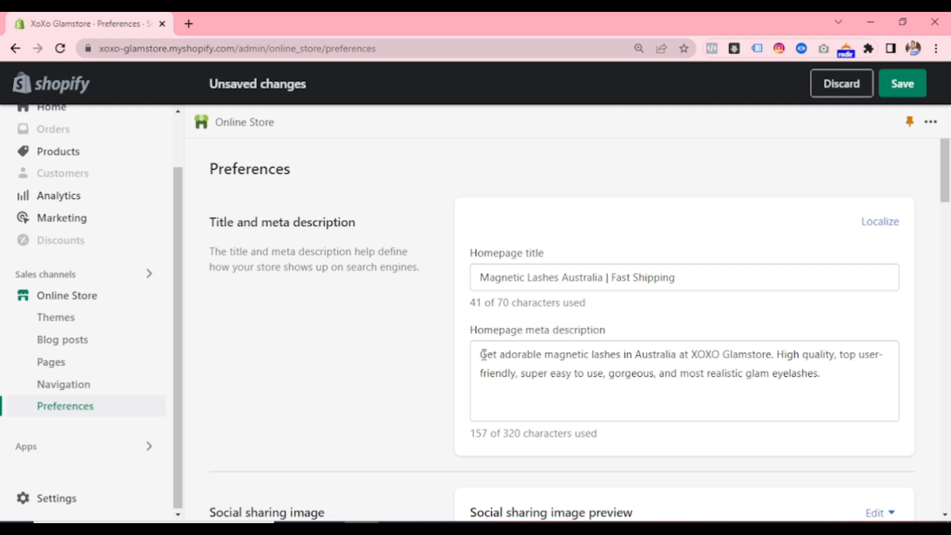
drag(483, 354, 826, 395)
click(777, 390)
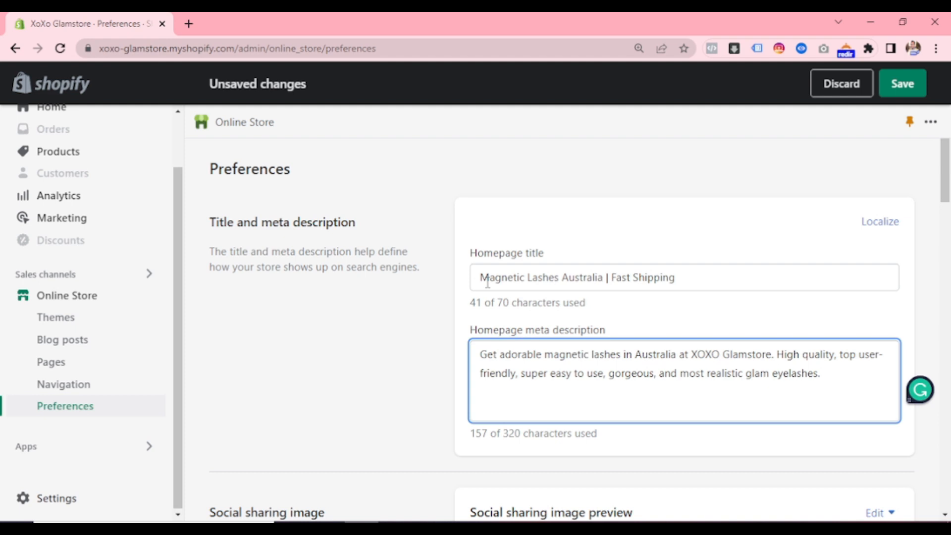
drag(480, 278, 489, 278)
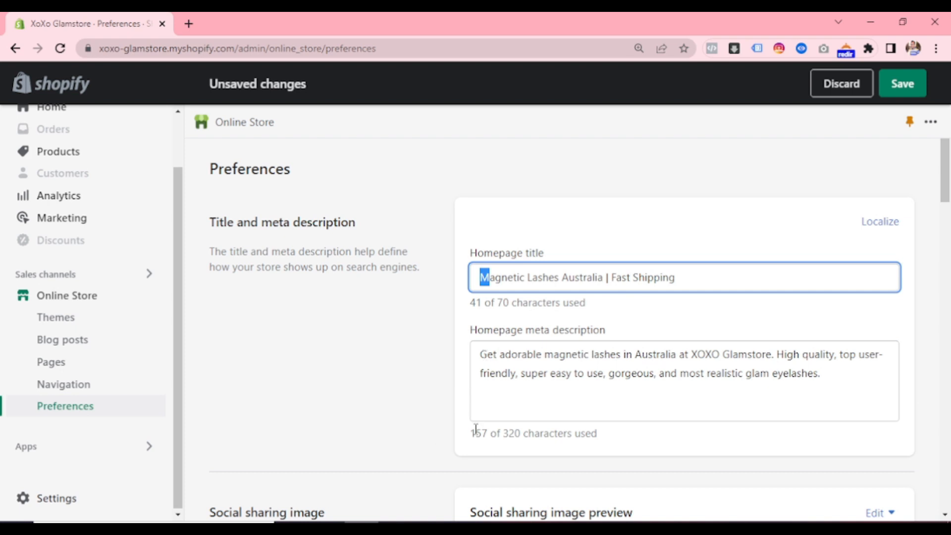
drag(479, 356, 827, 378)
click(690, 282)
scroll(556, 414, down, 3)
scroll(555, 414, up, 4)
- Check keywords in the new meta description and save the updated preferences
click(572, 361)
drag(553, 359, 574, 361)
drag(745, 373, 781, 376)
click(783, 373)
click(902, 84)
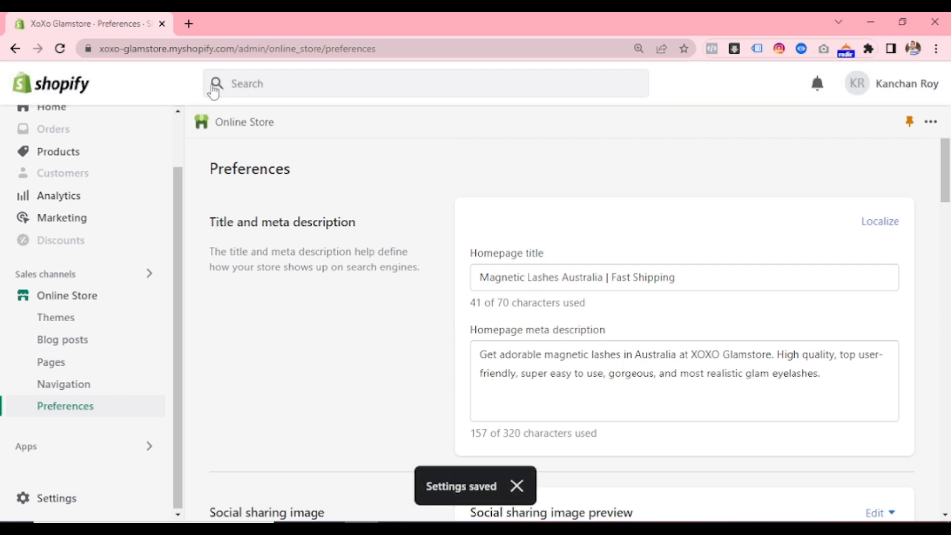
- Open the storefront xoxoglamstore.com.au in a new browser tab to check the homepage title
click(198, 13)
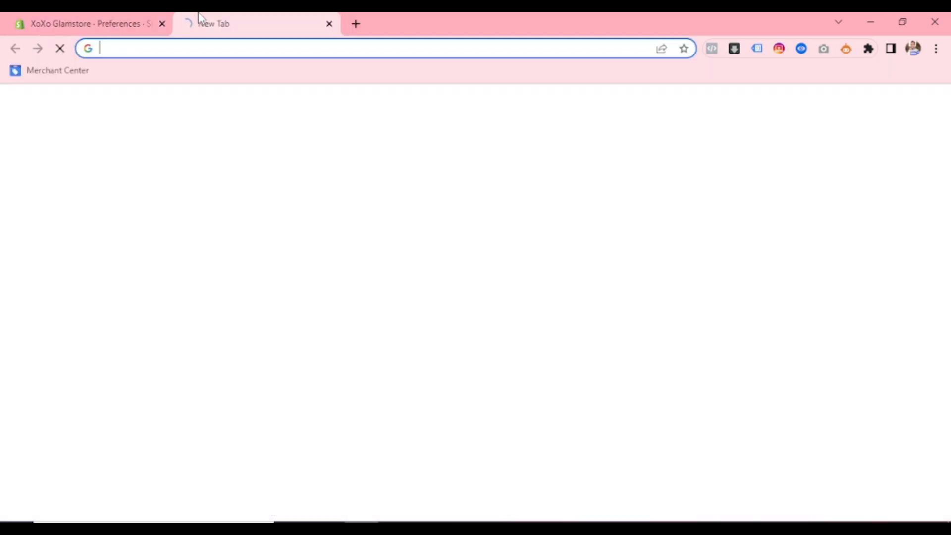
click(113, 17)
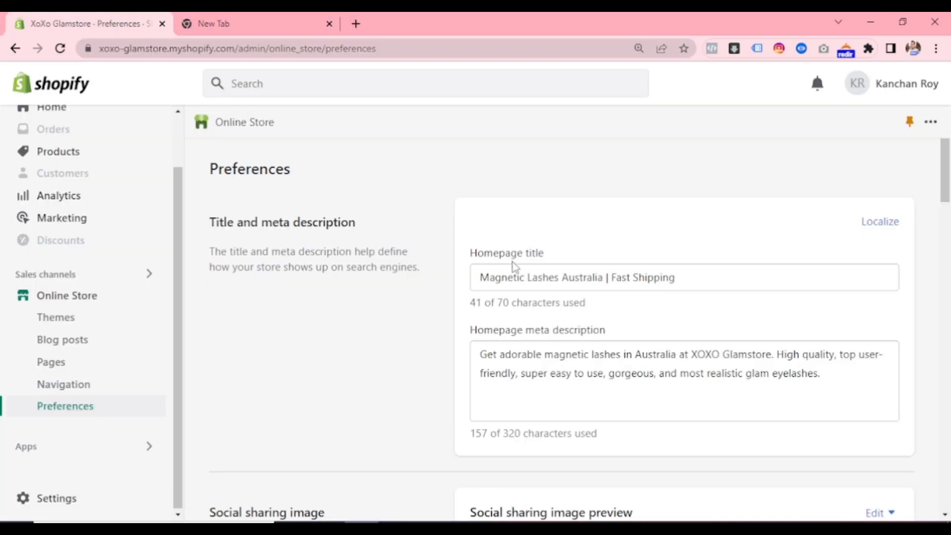
drag(477, 274, 671, 273)
click(598, 273)
click(276, 32)
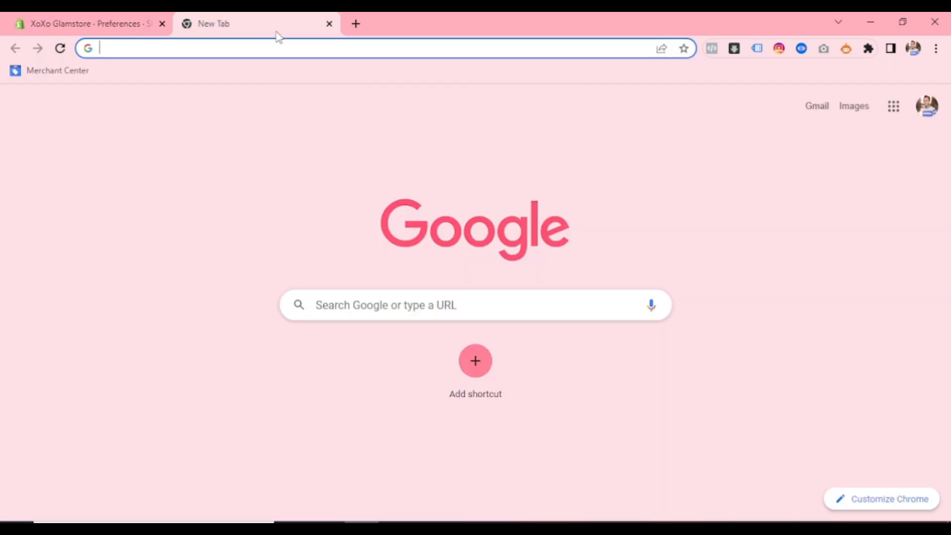
text(xoxoglamstore.com.au)
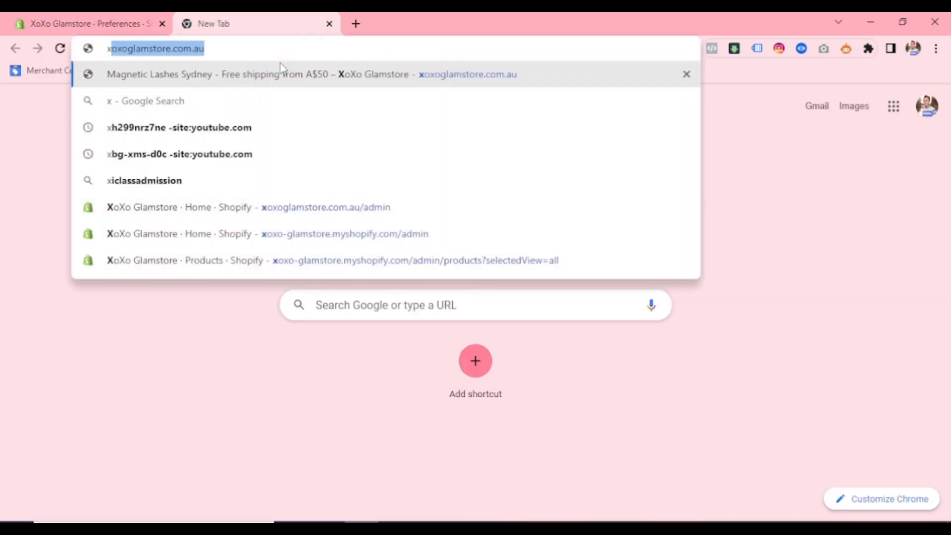
click(281, 74)
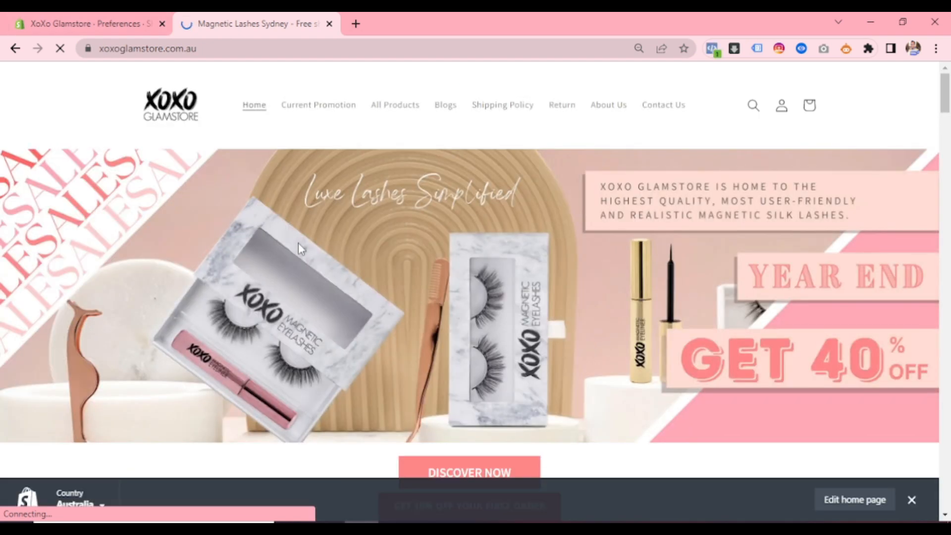
- View the storefront homepage's source code and look through every "<h1" occurrence to check the headings
key(ctrl+u)
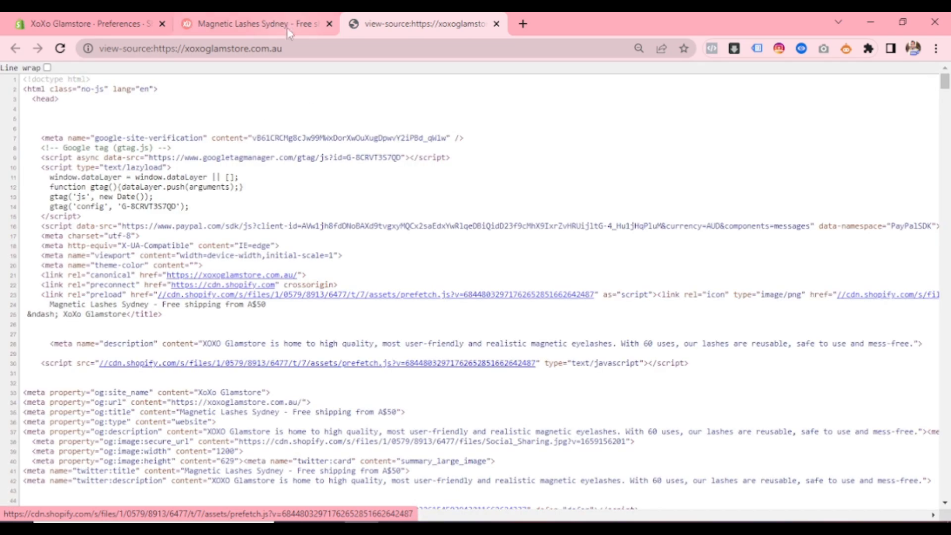
key(ctrl+f)
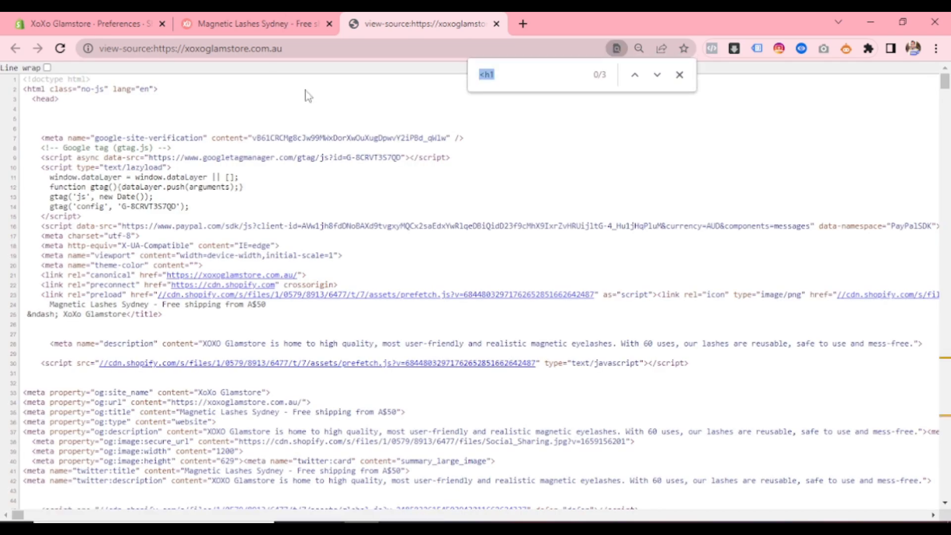
click(526, 72)
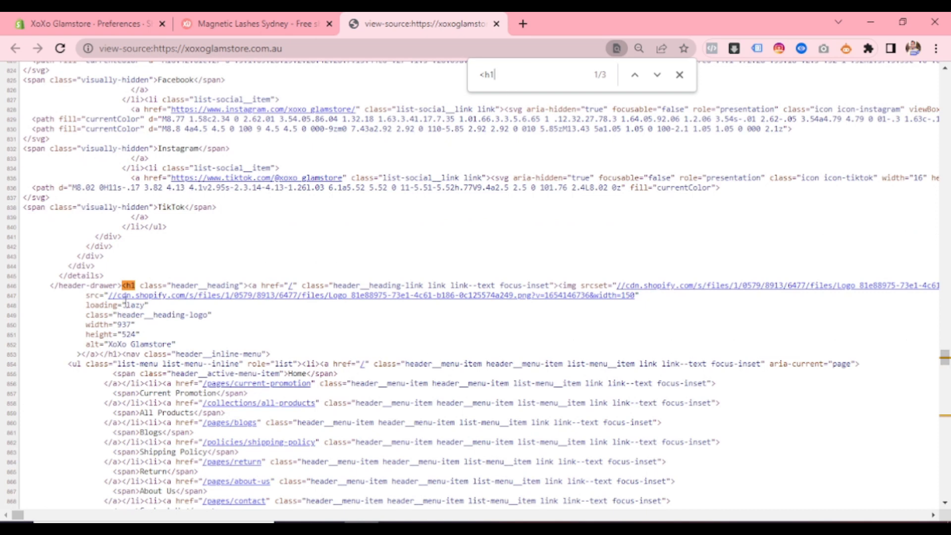
key(Return)
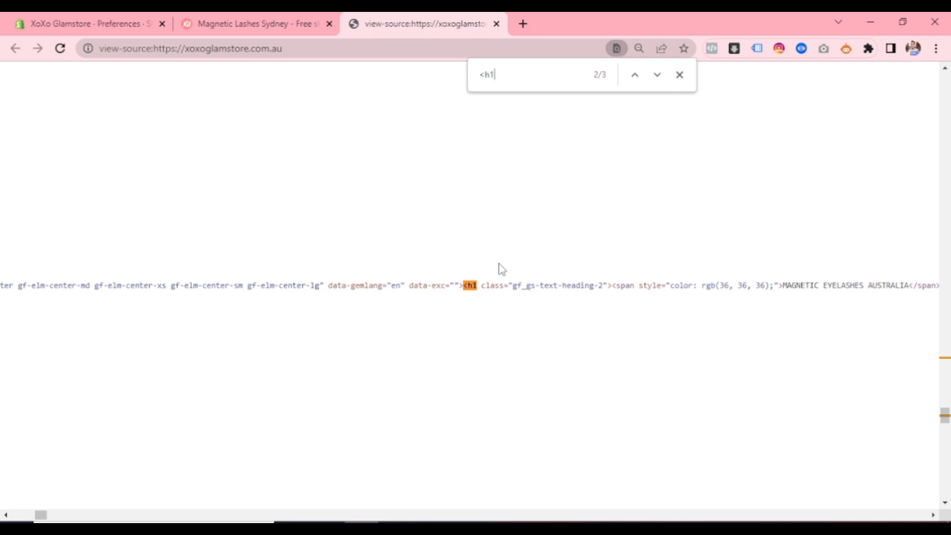
key(Return)
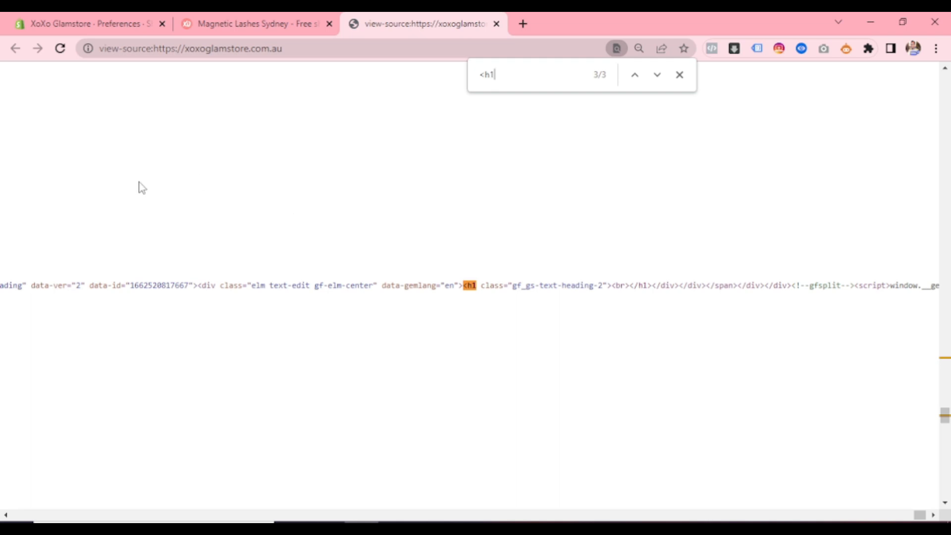
scroll(166, 195, up, 3)
scroll(189, 257, up, 2)
scroll(355, 227, down, 4)
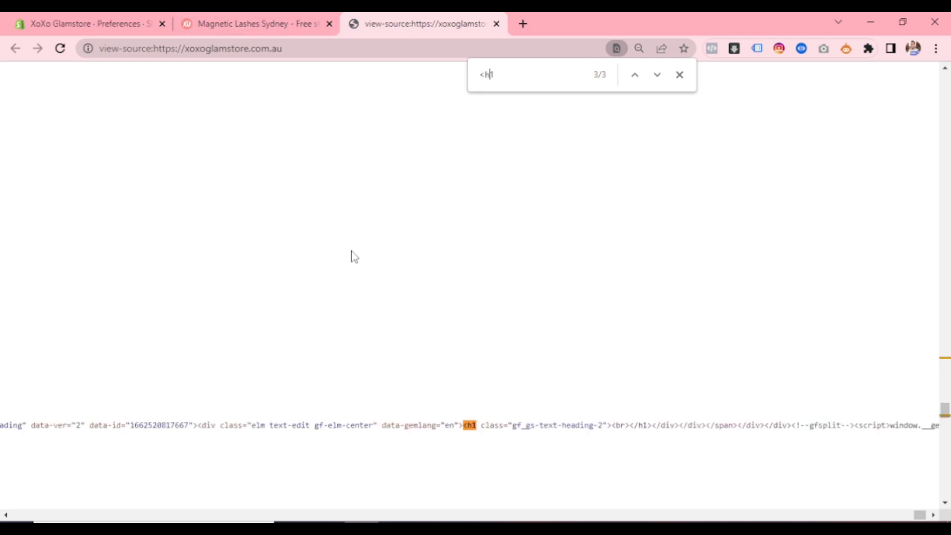
- Reopen the homepage source, find the first "<h1" with its header__heading-logo class, and compare it with the storefront's logo
click(297, 23)
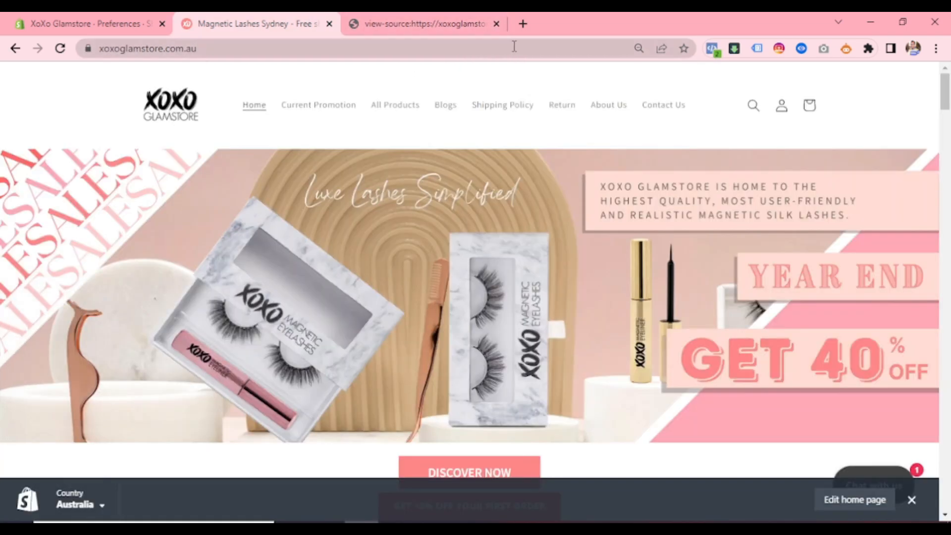
click(497, 24)
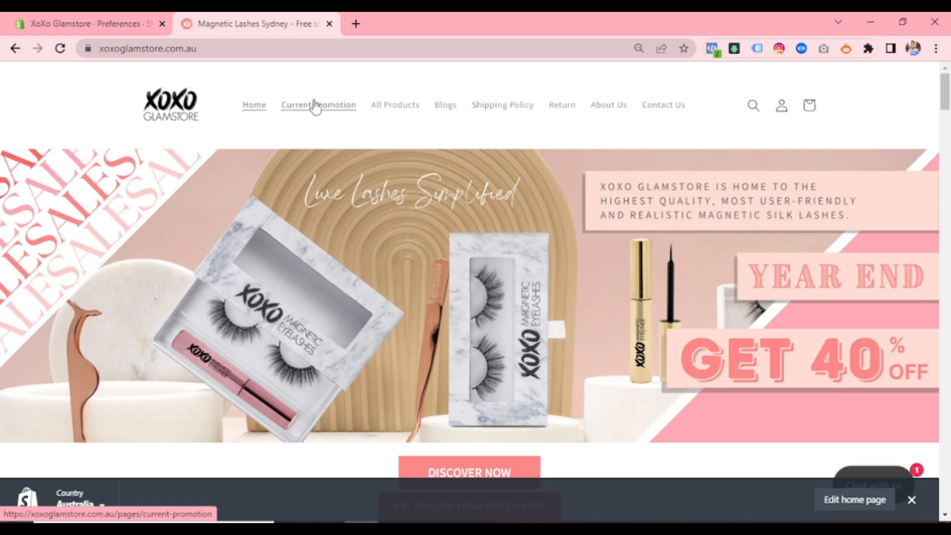
key(ctrl+u)
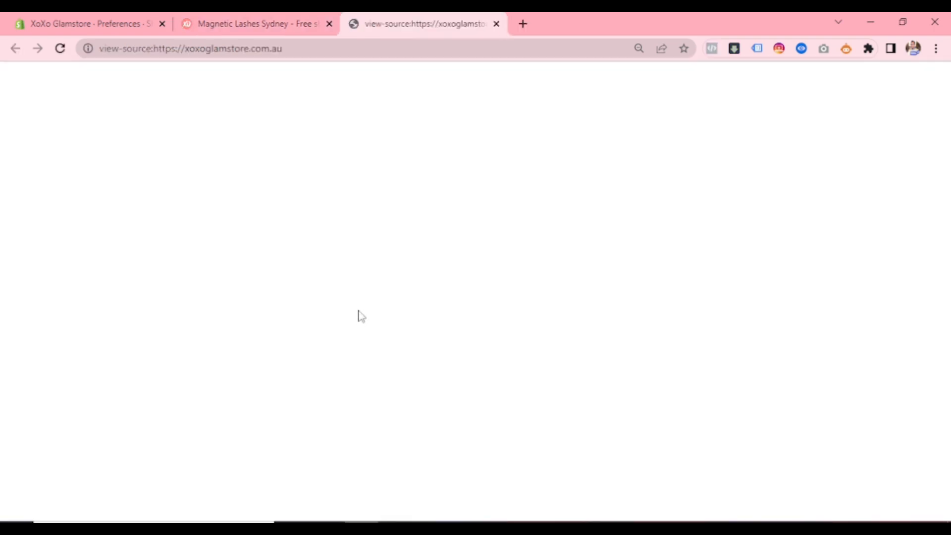
click(258, 20)
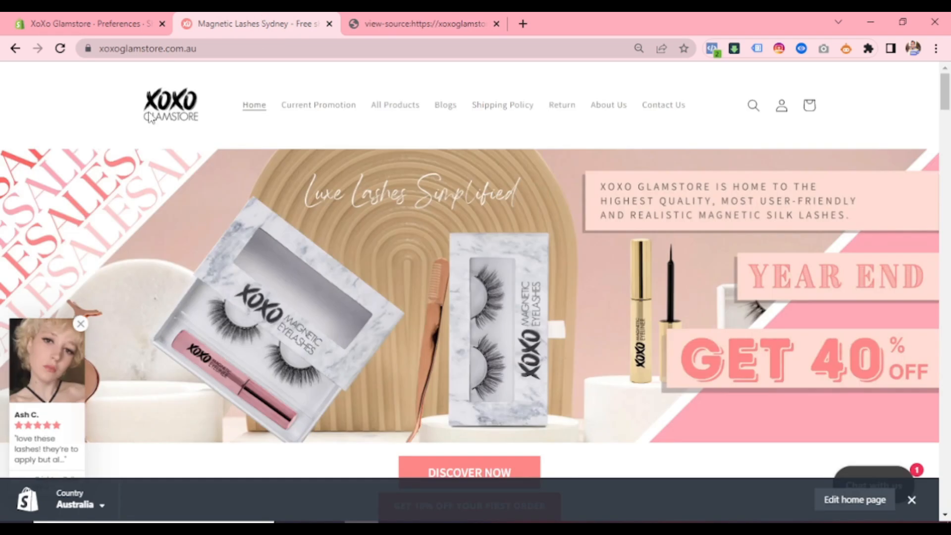
click(356, 17)
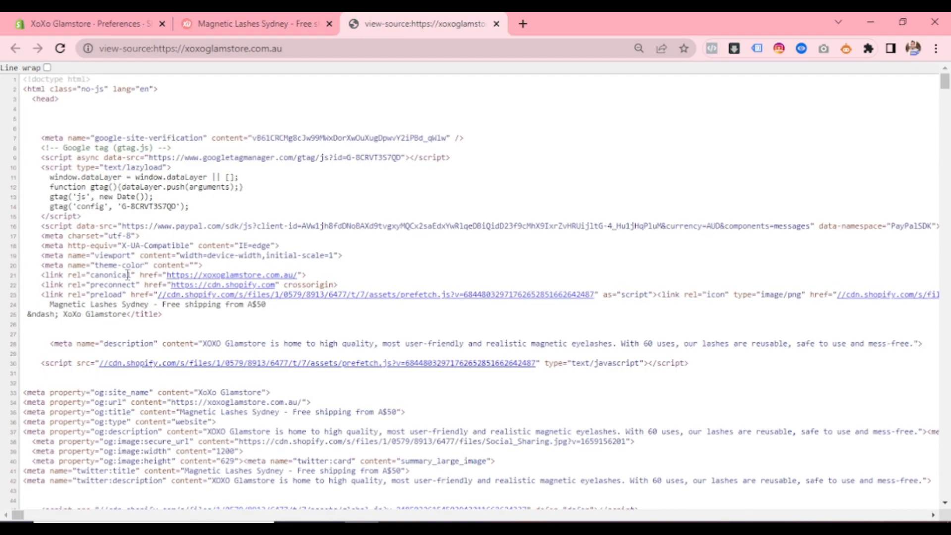
key(ctrl+f)
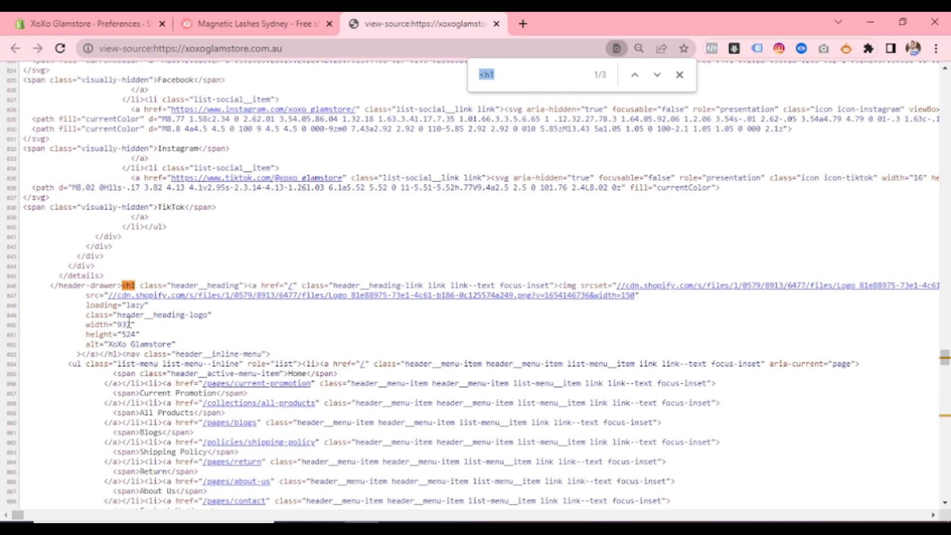
drag(190, 315, 212, 315)
click(218, 24)
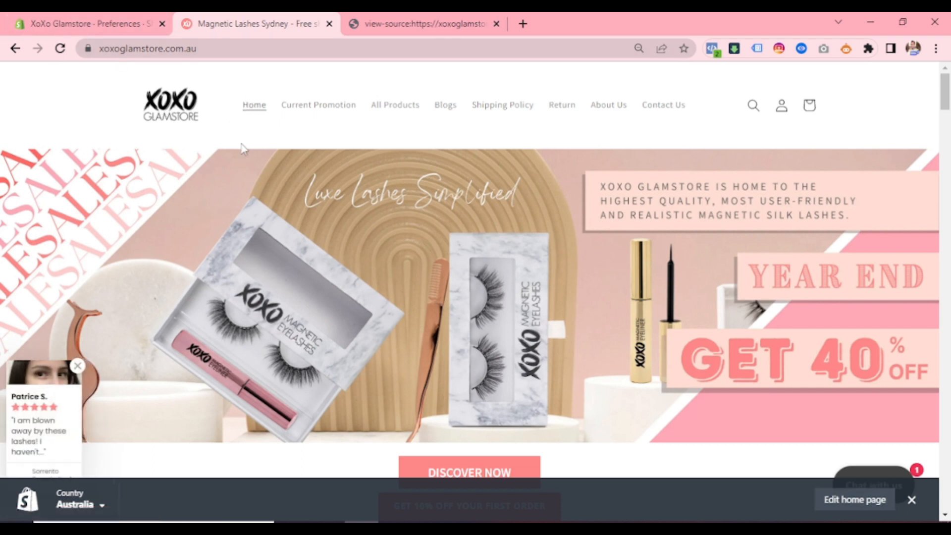
- Return to the Shopify admin and open the code editor for the current theme, Speed Optimized : Dawn
click(44, 20)
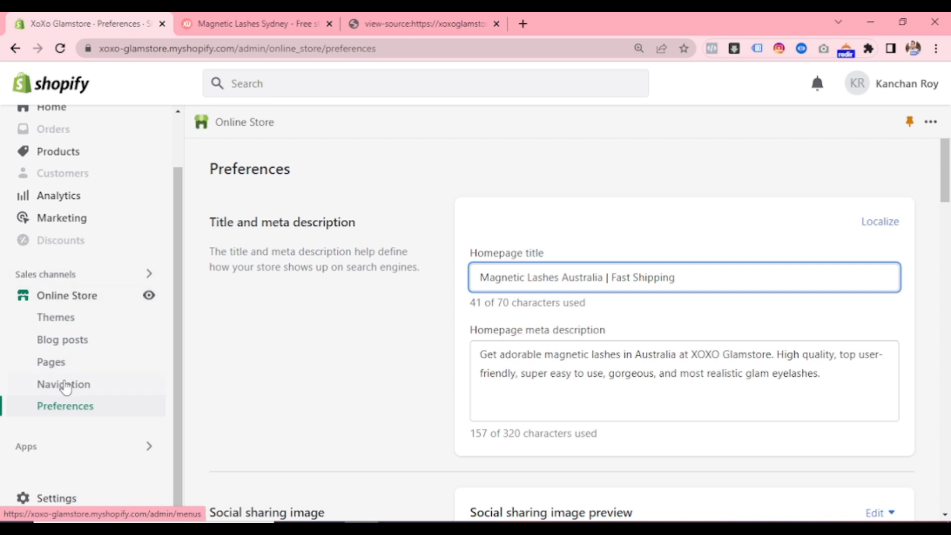
click(57, 316)
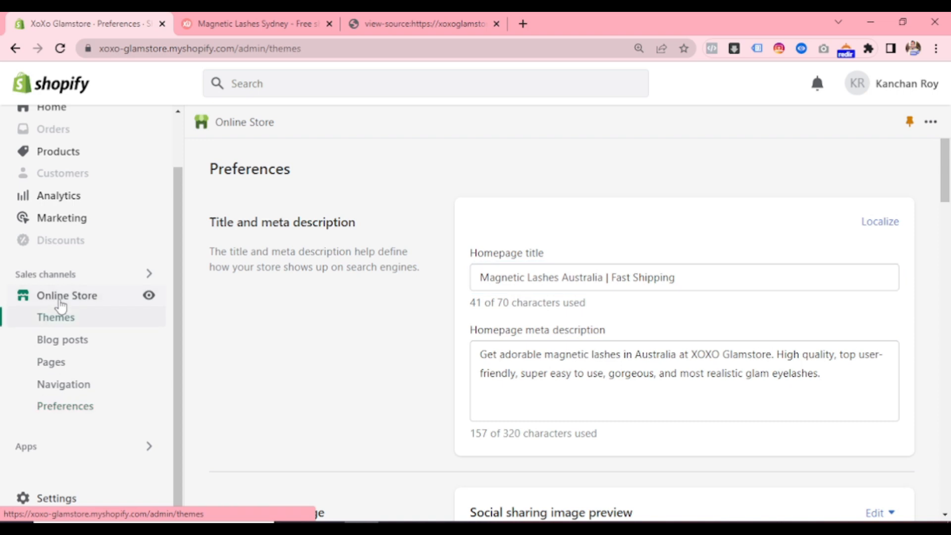
scroll(642, 337, down, 3)
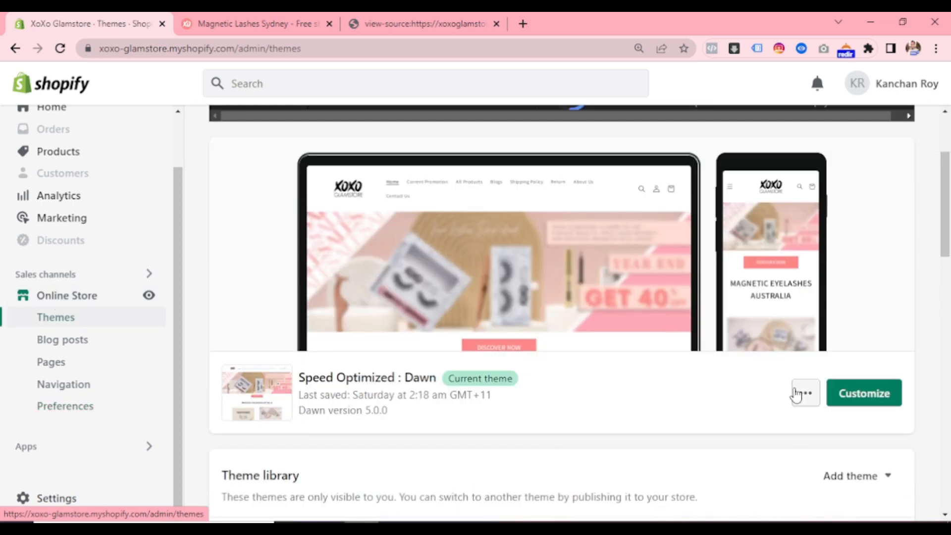
click(798, 394)
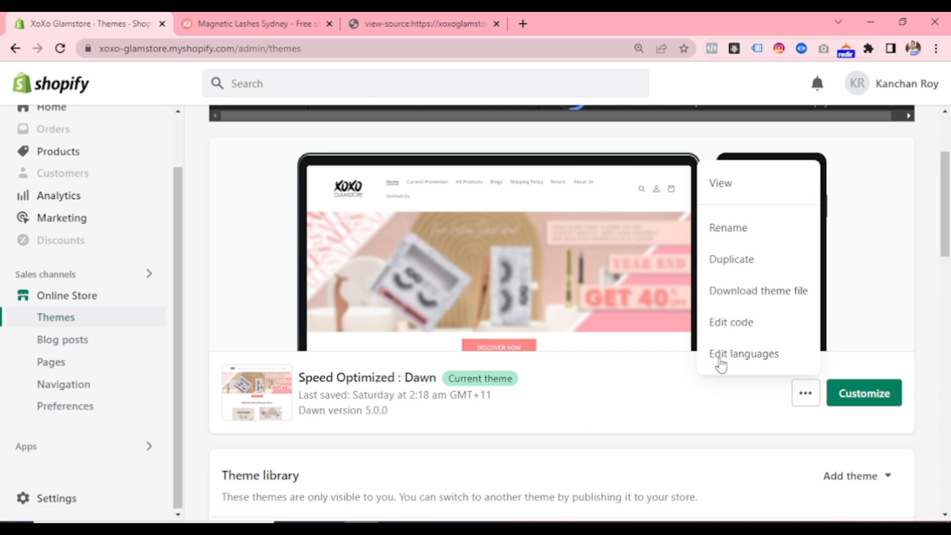
click(722, 322)
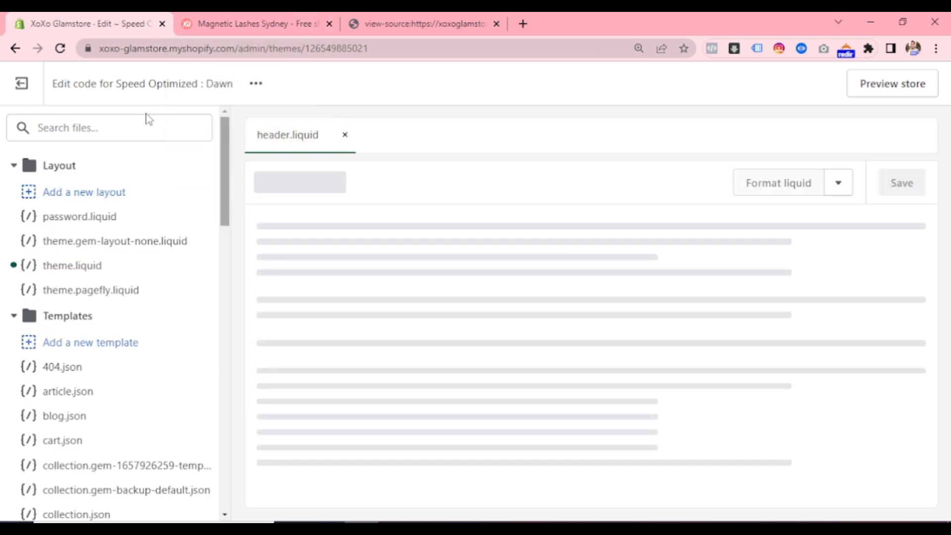
- Search the theme files for "head" and open header.liquid from the Sections folder
click(134, 132)
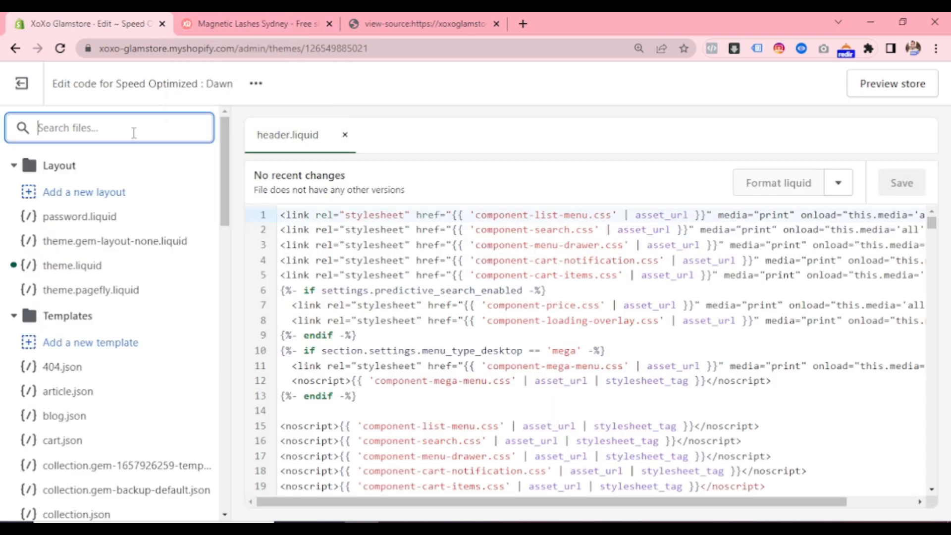
text(h)
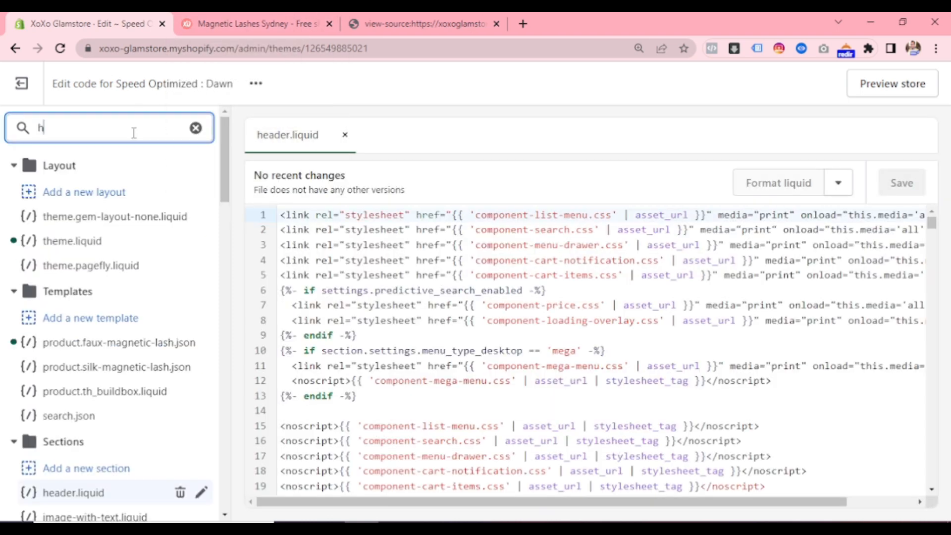
text(ead)
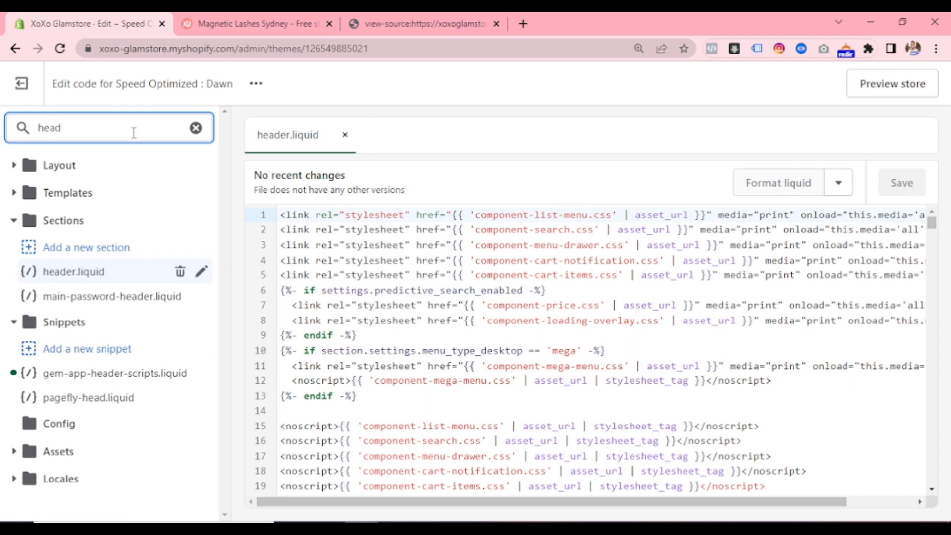
click(139, 273)
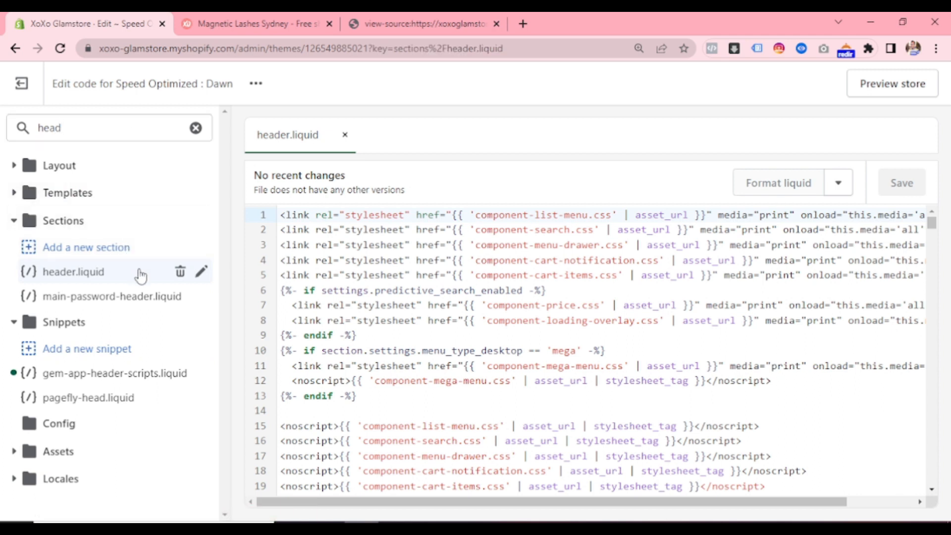
- Find "<h1" within the header.liquid code
click(278, 214)
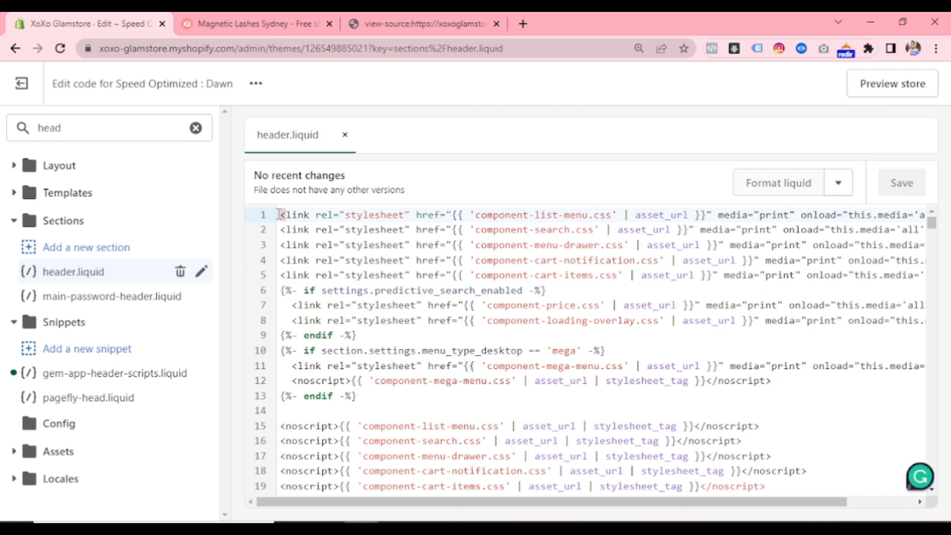
key(ctrl+f)
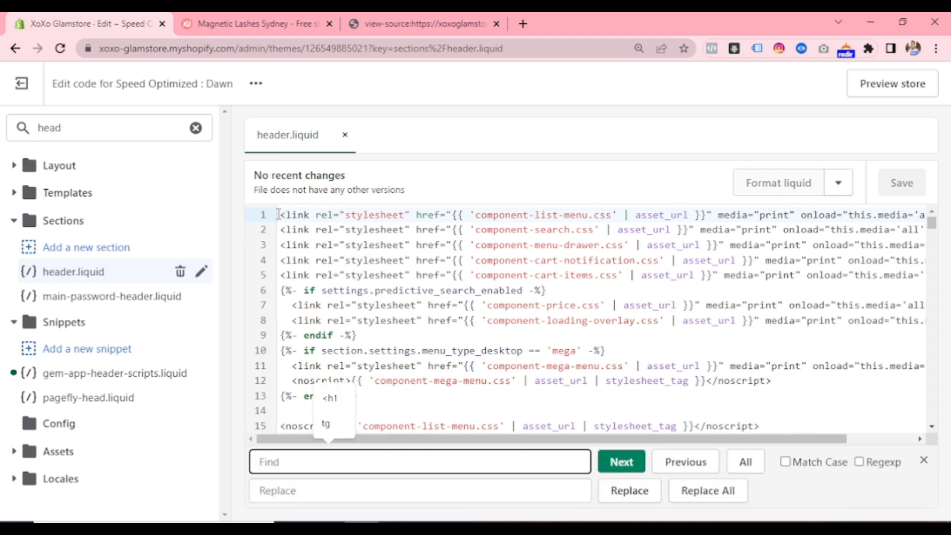
click(328, 462)
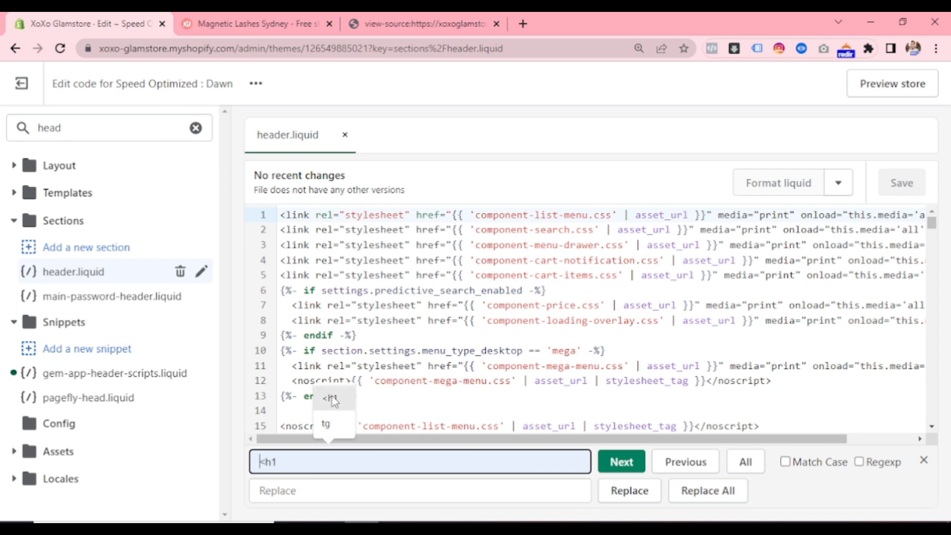
click(329, 397)
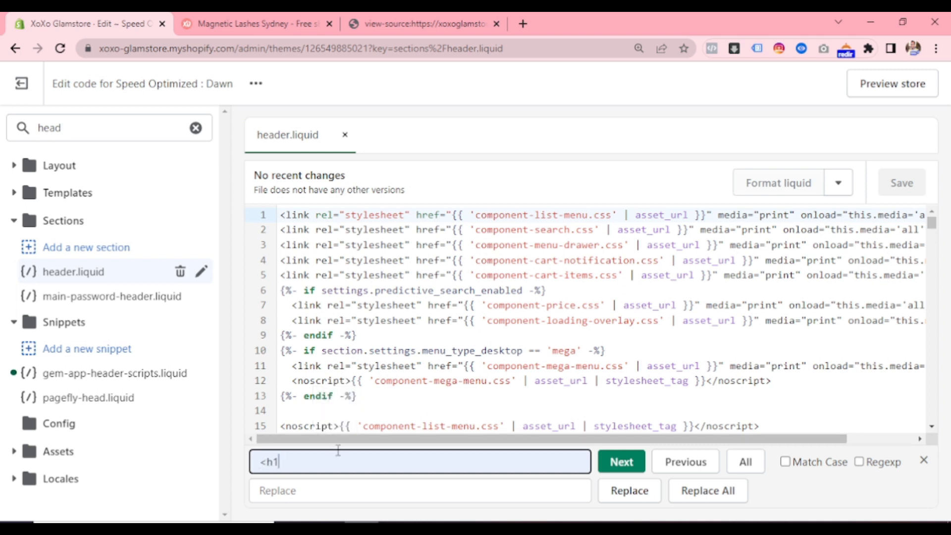
key(Return)
- Examine the header.liquid code around the header__heading h1, from its page-type condition through the logo image to the closing tag
scroll(451, 378, down, 3)
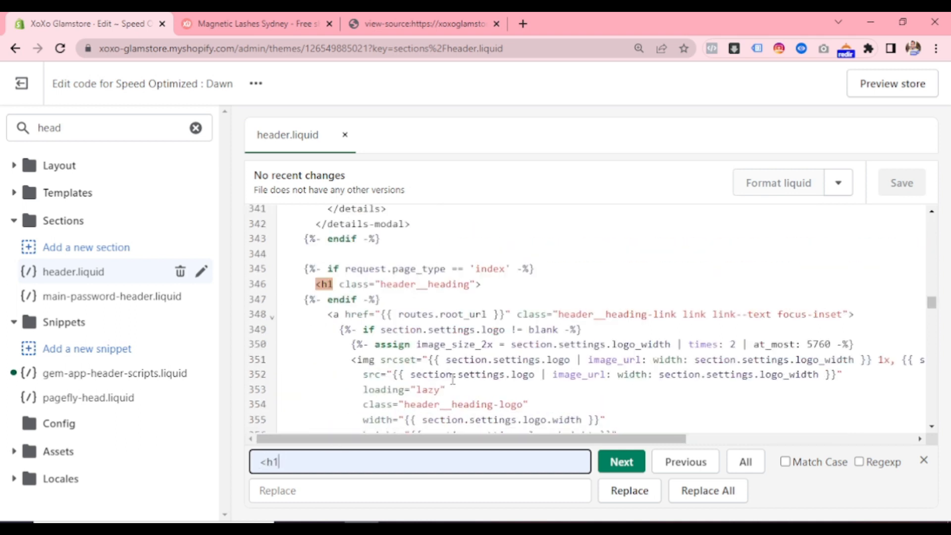
scroll(324, 266, down, 6)
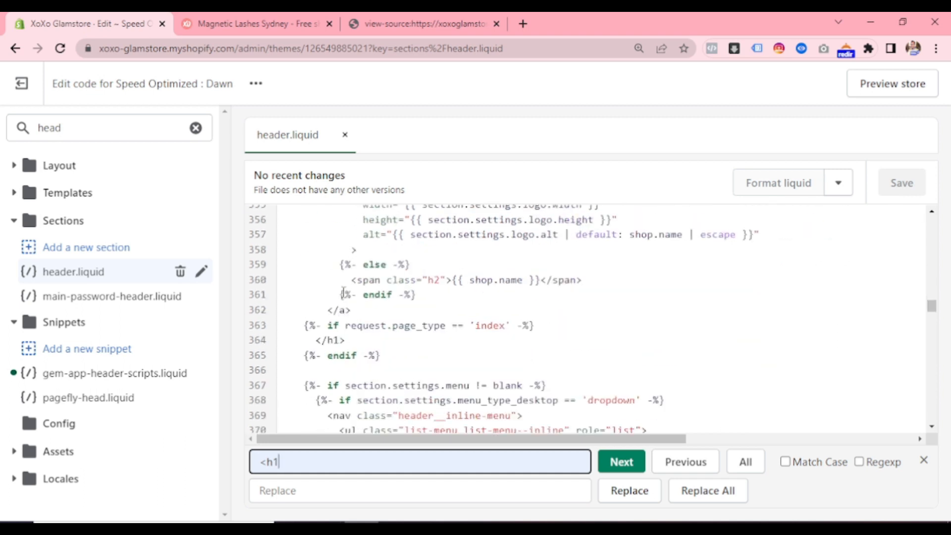
scroll(331, 276, up, 6)
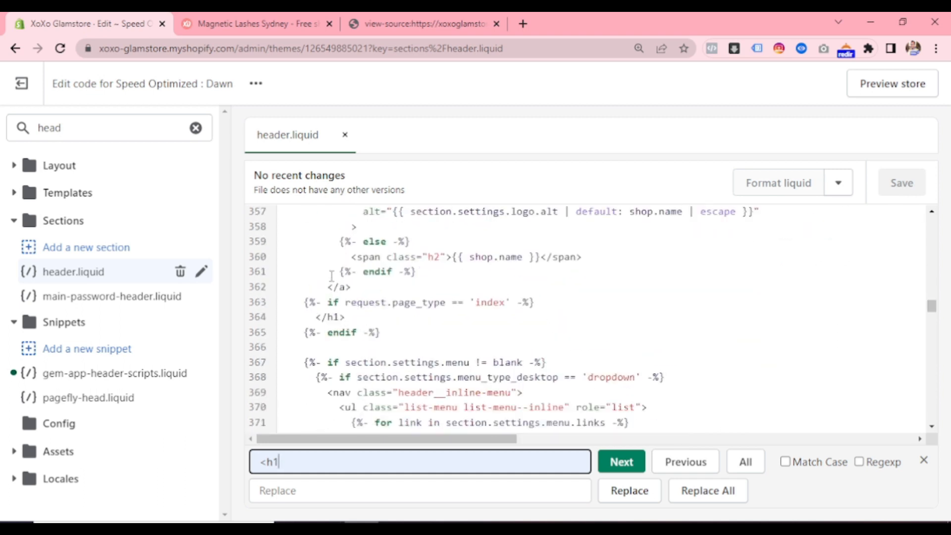
scroll(347, 362, down, 3)
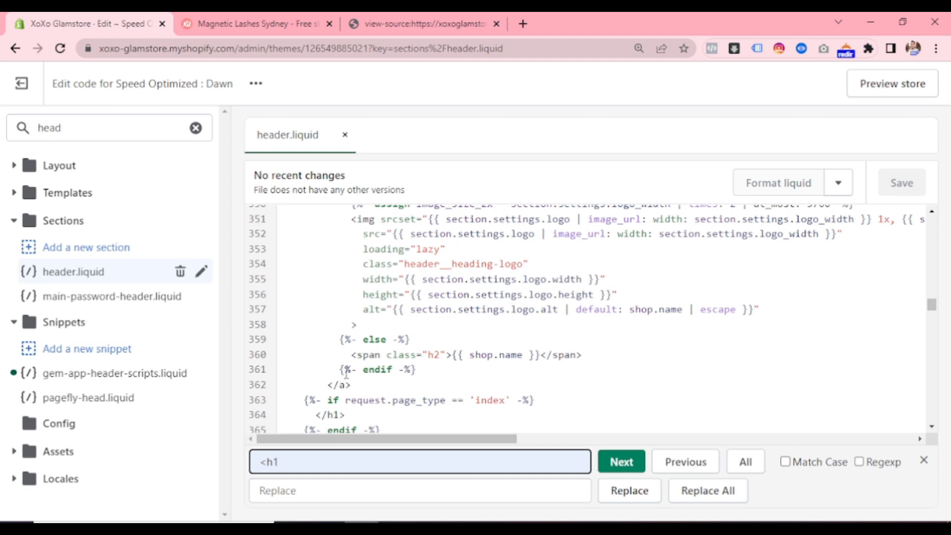
scroll(346, 362, down, 3)
scroll(343, 268, up, 3)
scroll(343, 267, up, 3)
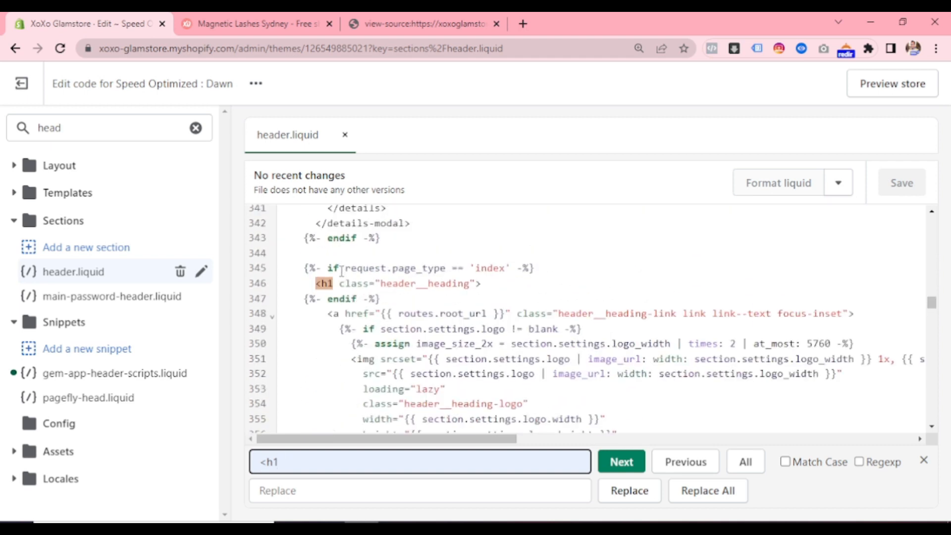
scroll(341, 271, up, 6)
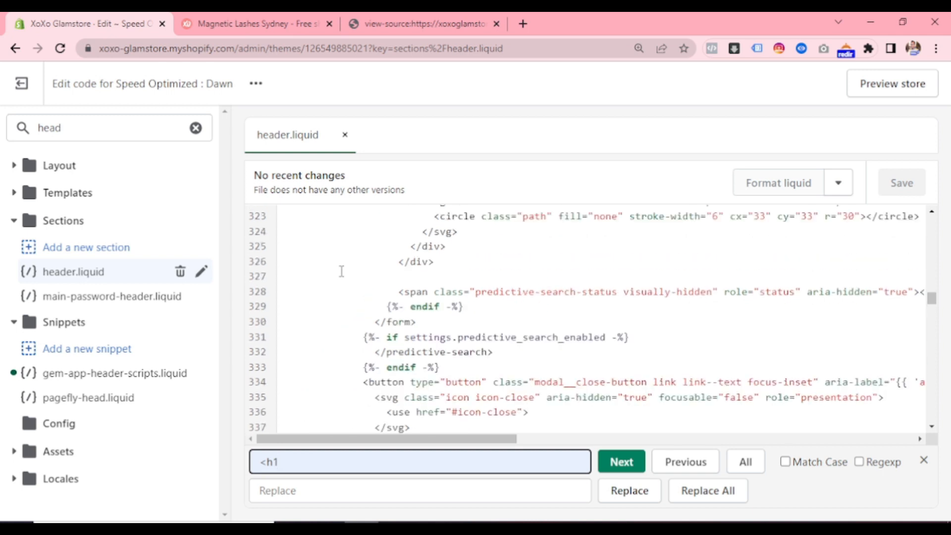
scroll(342, 271, down, 6)
- Change the opening h1 tag of the header__heading element in header.liquid to a div
click(334, 283)
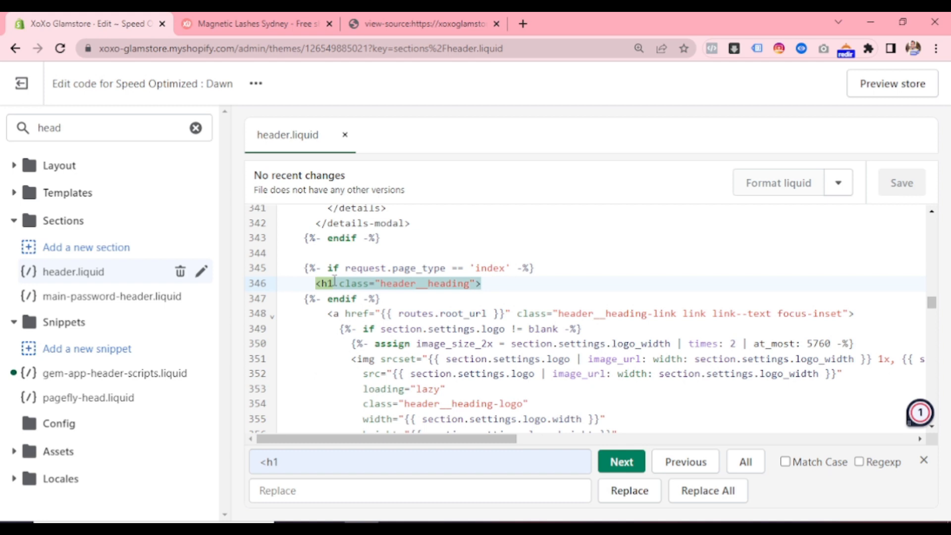
scroll(334, 282, down, 3)
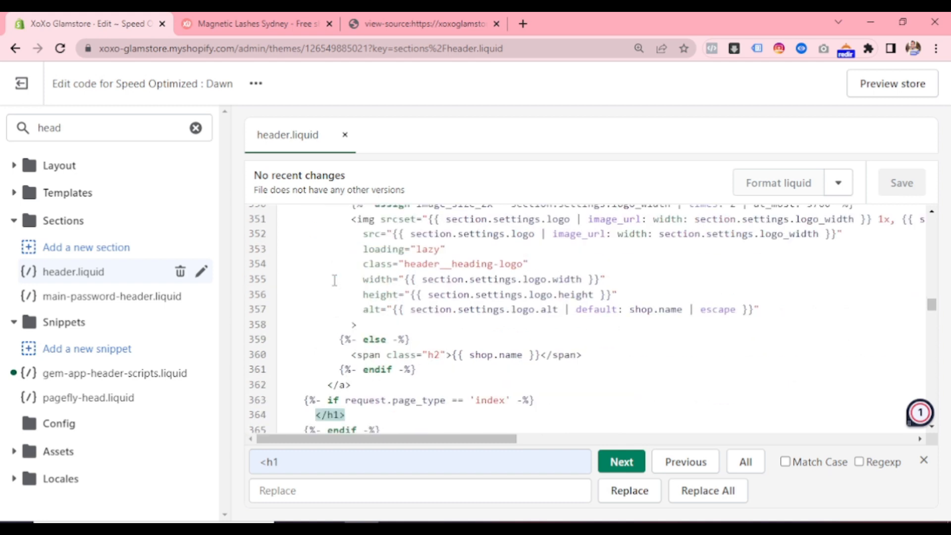
scroll(334, 281, up, 3)
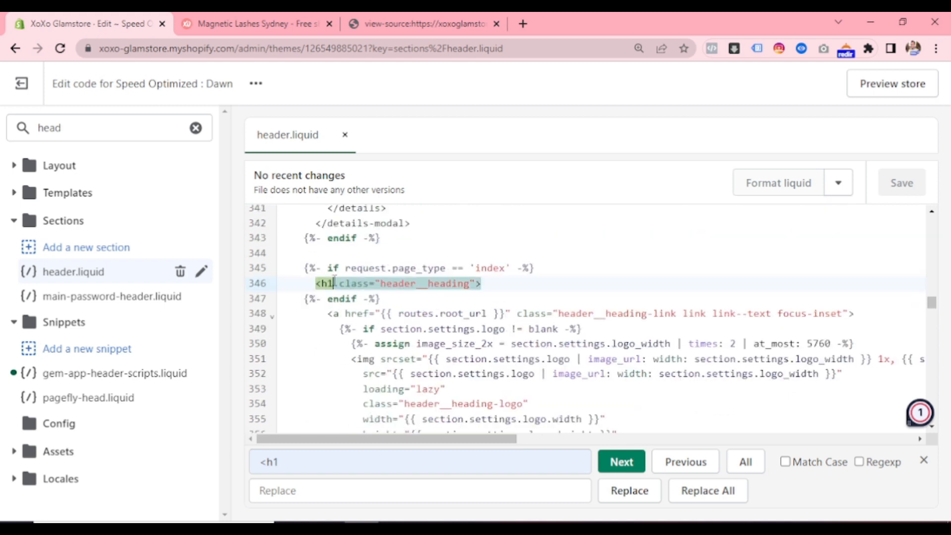
click(335, 282)
key(BackSpace)
key(BackSpace)
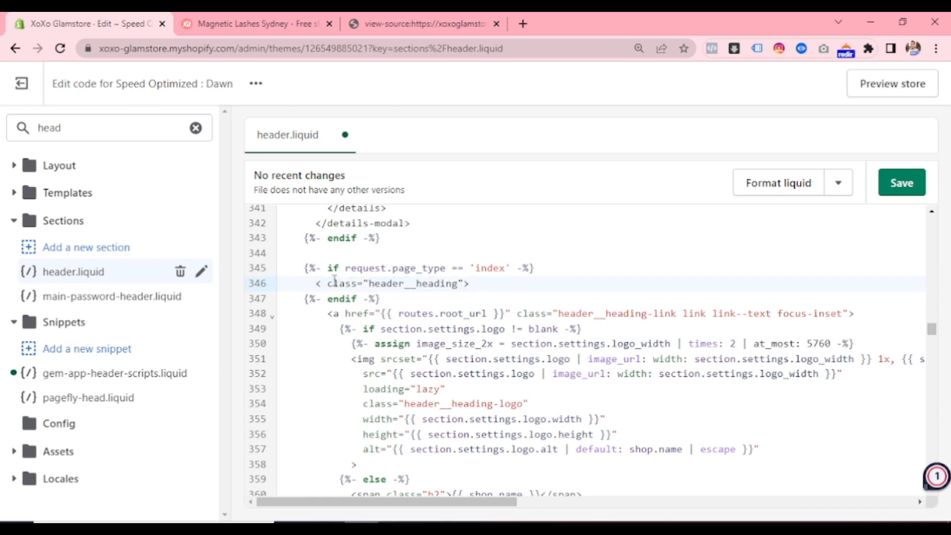
text(div)
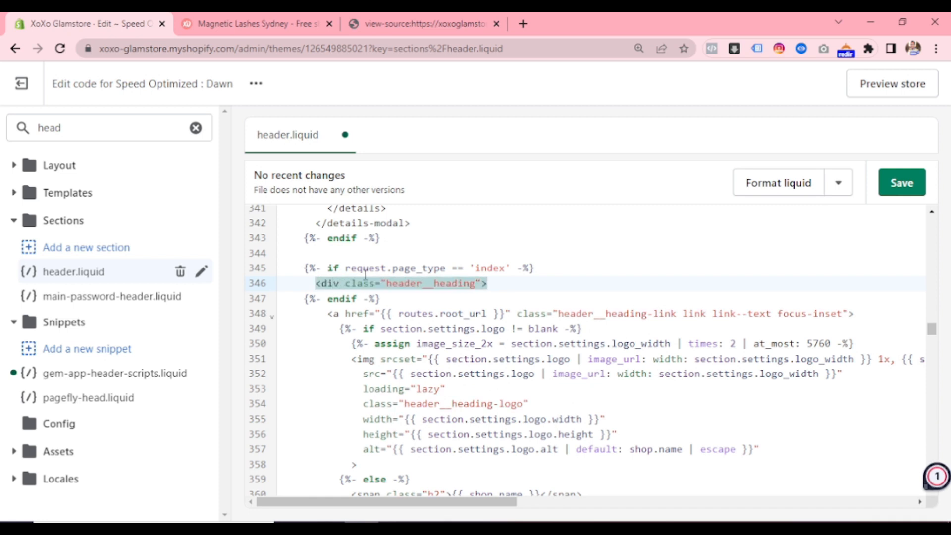
- Change the matching closing </h1> tag below the logo link to </div> and save header.liquid
scroll(365, 274, up, 3)
scroll(365, 274, up, 6)
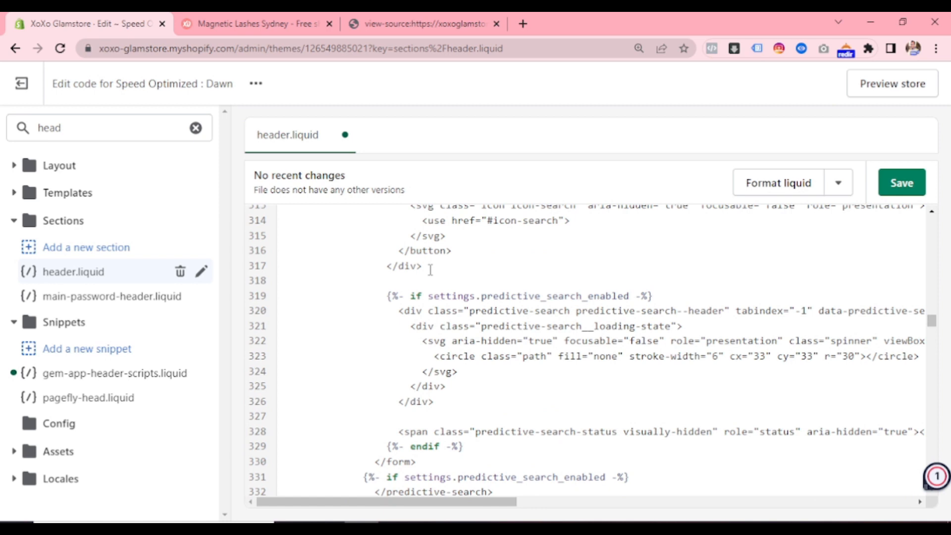
scroll(430, 270, down, 10)
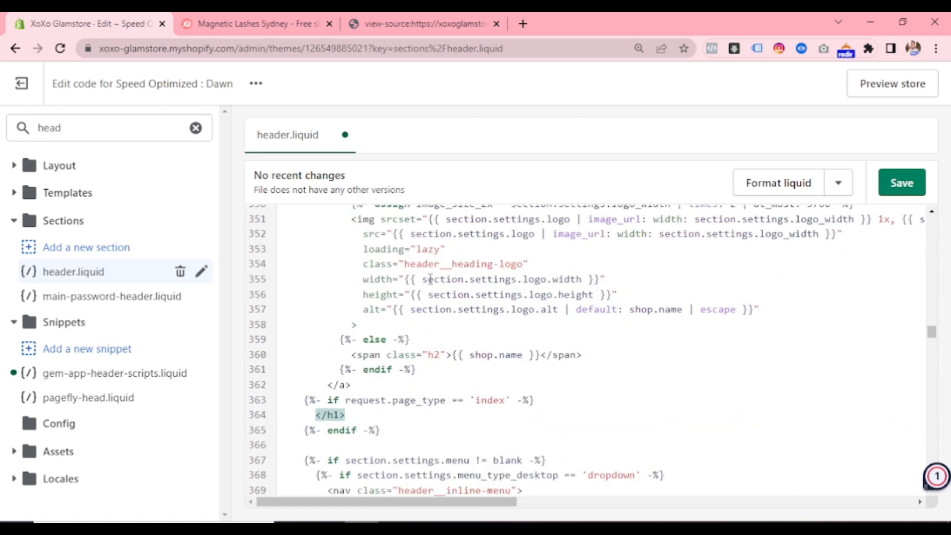
click(338, 415)
key(BackSpace)
key(BackSpace)
text(div)
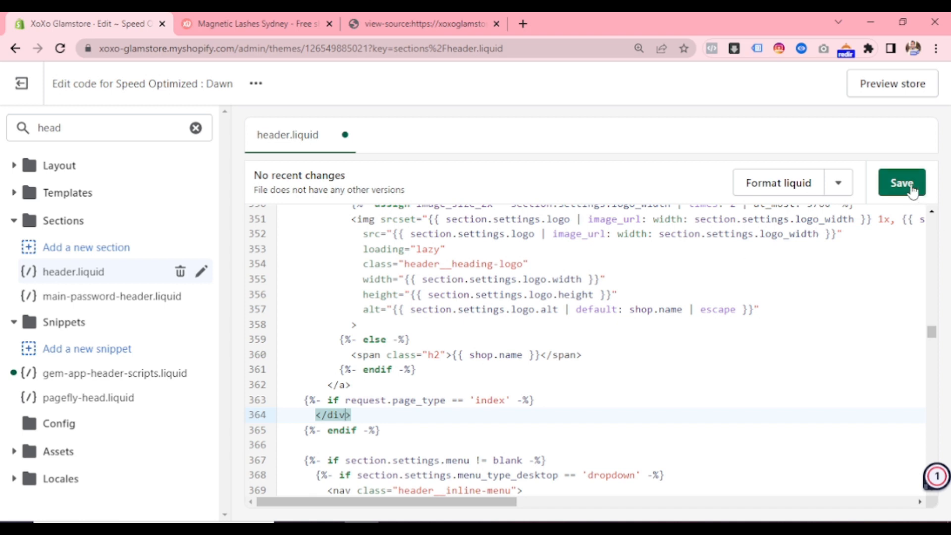
key(ctrl+s)
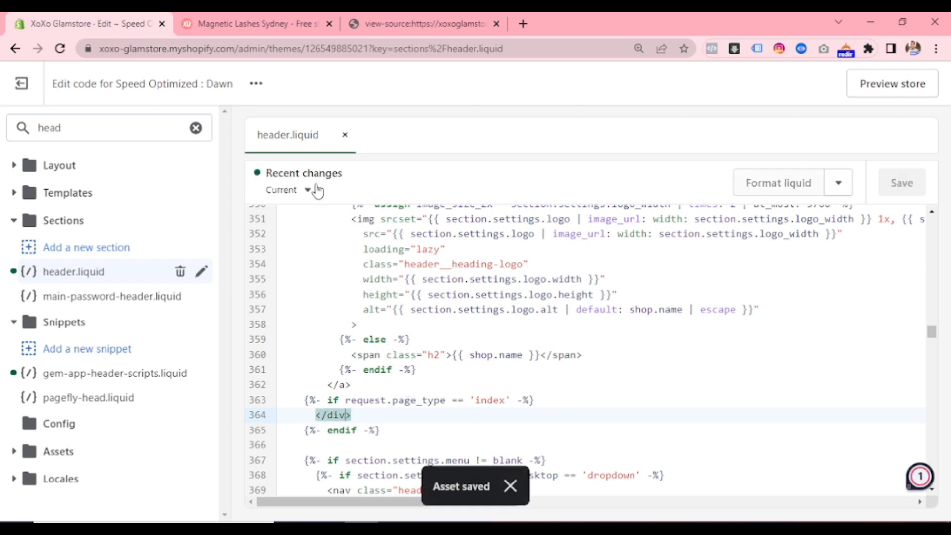
- Close the old source view, reload the XoXo Glamstore storefront homepage and open its page source
click(229, 22)
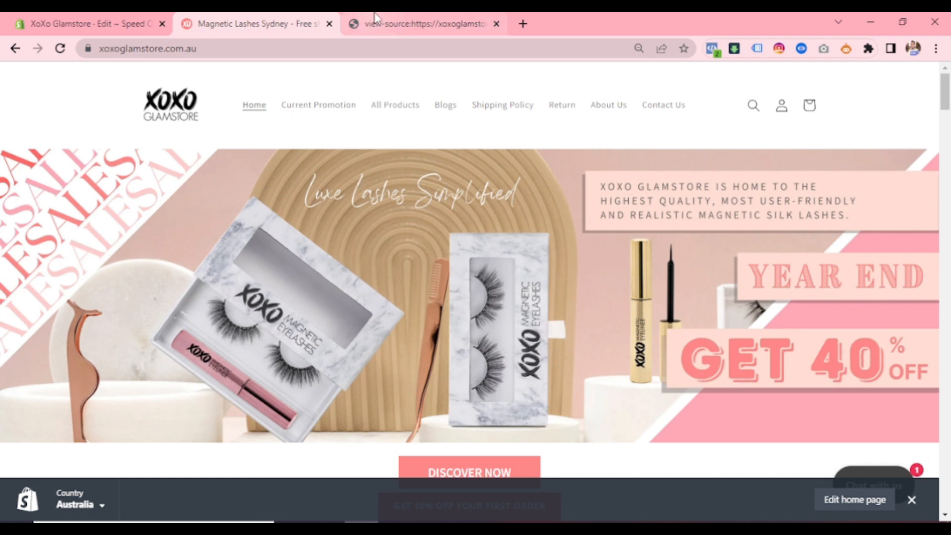
click(496, 25)
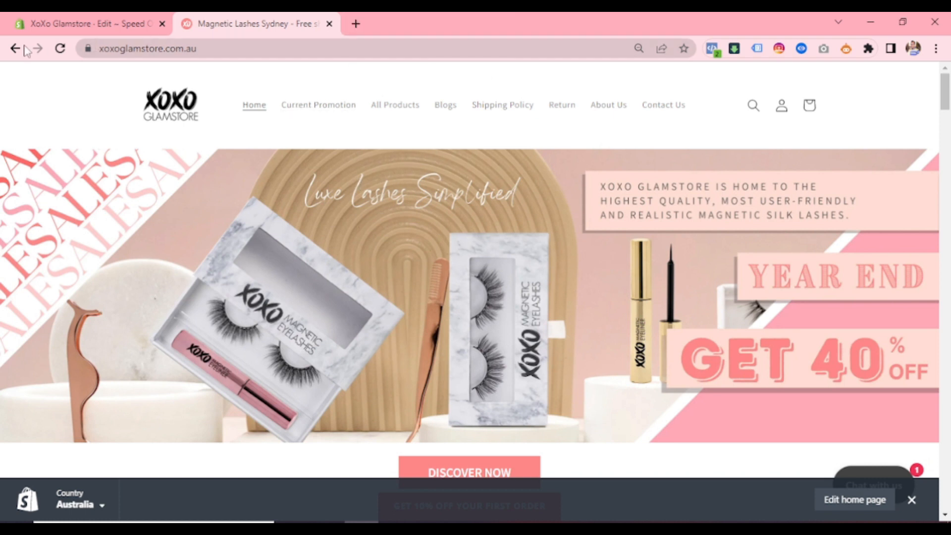
click(59, 49)
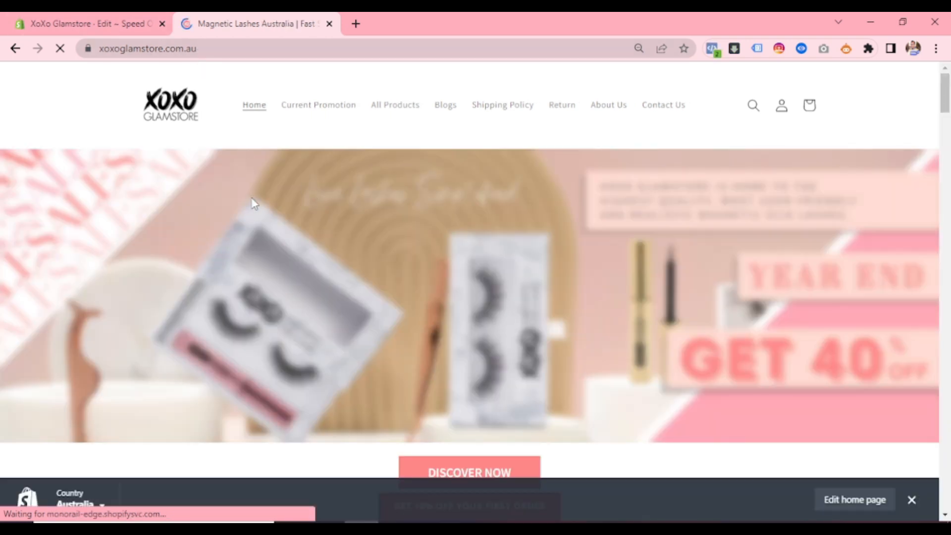
key(ctrl+u)
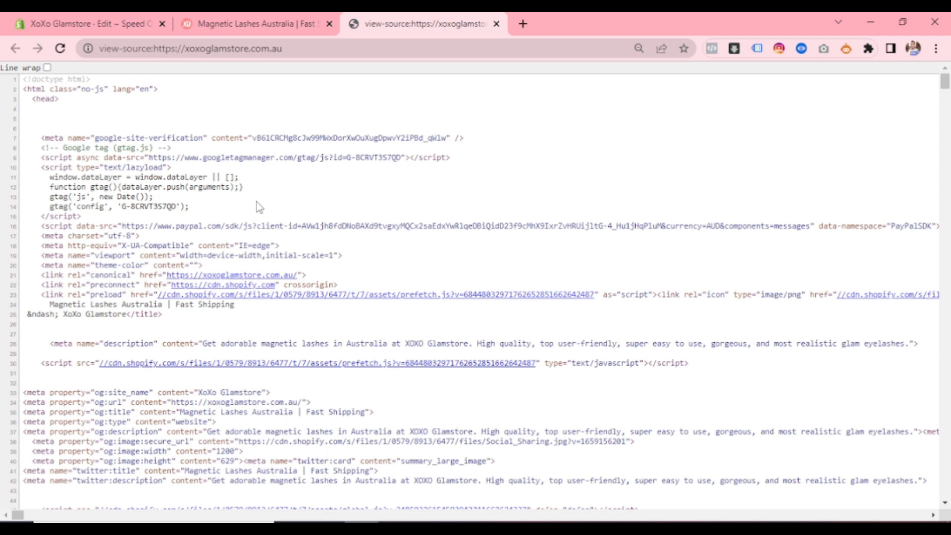
- Search the homepage source for "<h1" and examine the heading text in the match
key(ctrl+f)
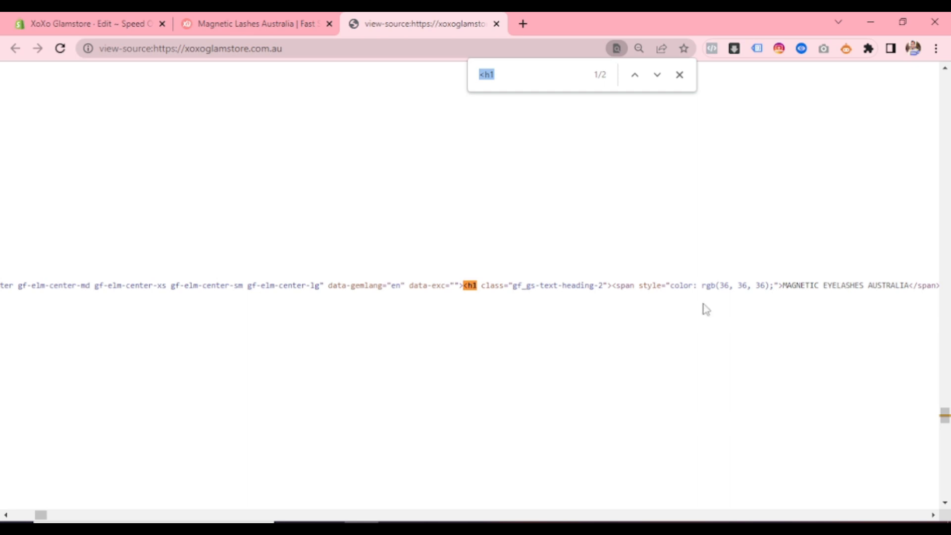
click(800, 281)
scroll(226, 318, up, 5)
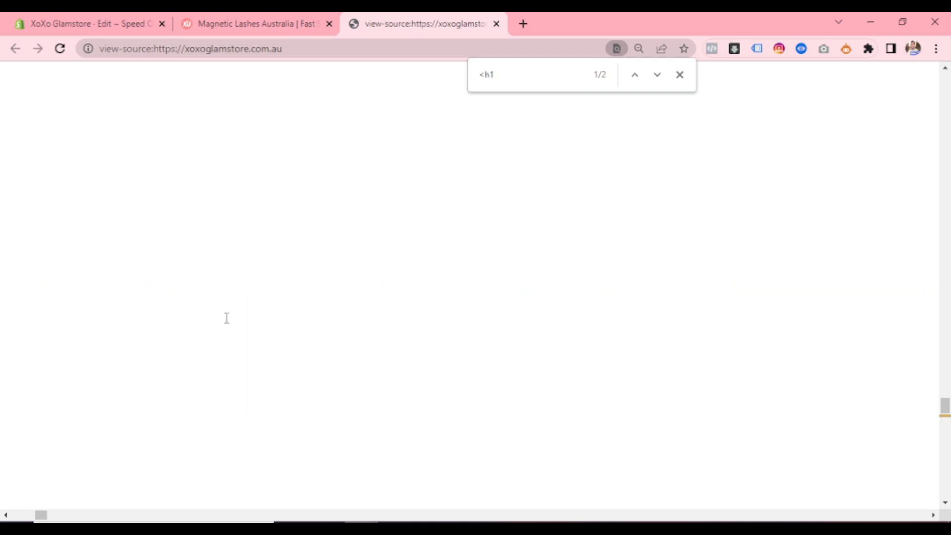
- Return to the Shopify admin, exit the code editor and open the GemPages Landing Page Builder app, closing the source view
click(217, 20)
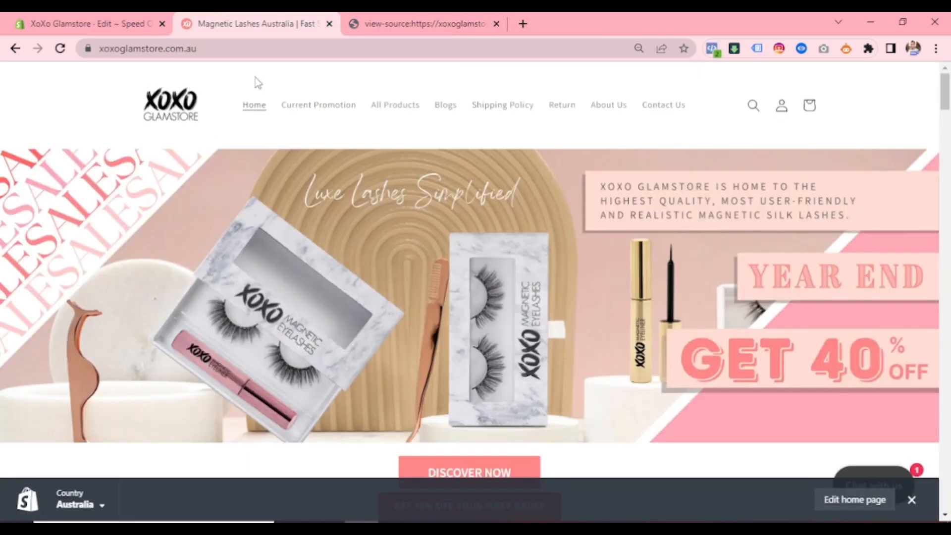
click(87, 23)
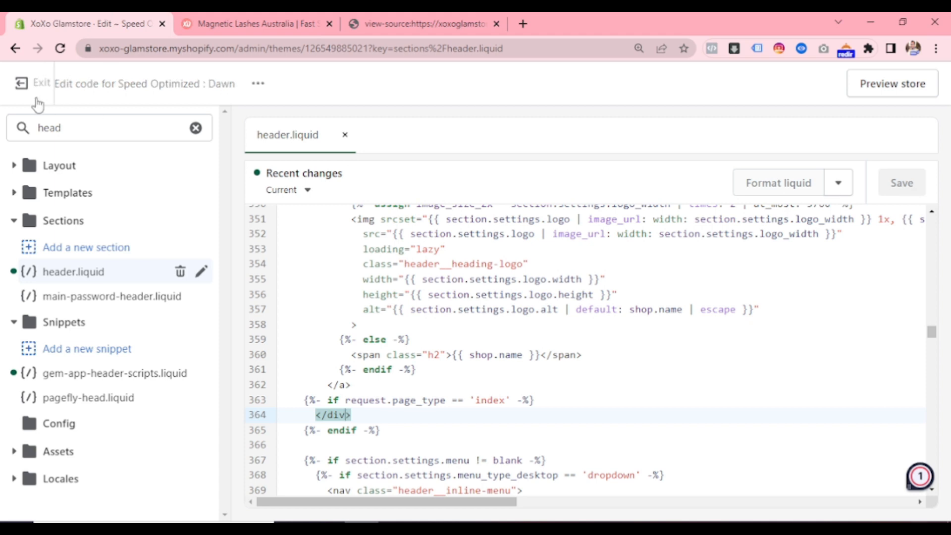
click(18, 94)
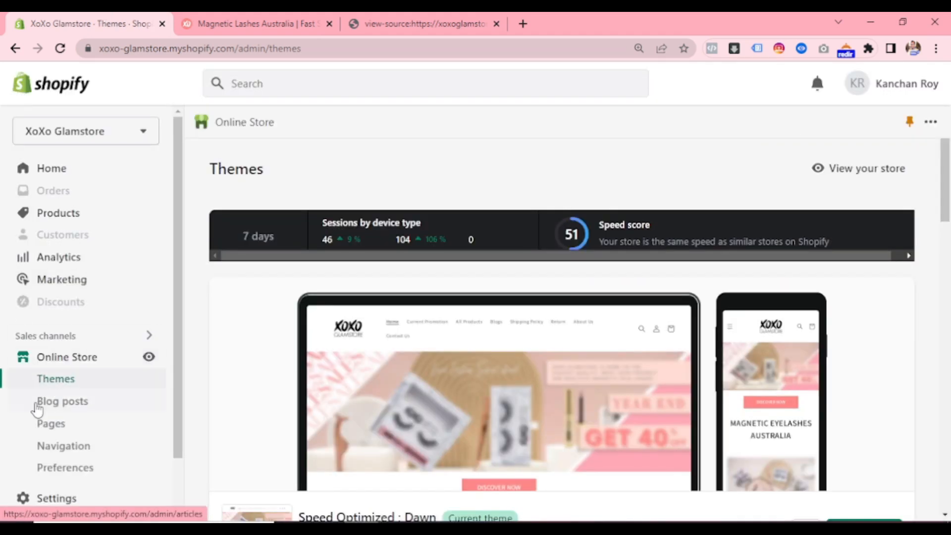
scroll(39, 394, down, 2)
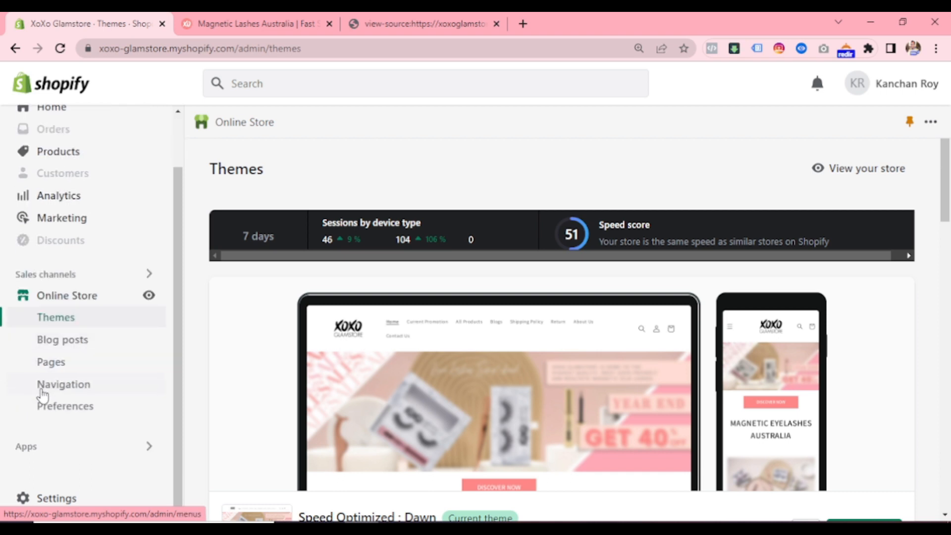
click(48, 456)
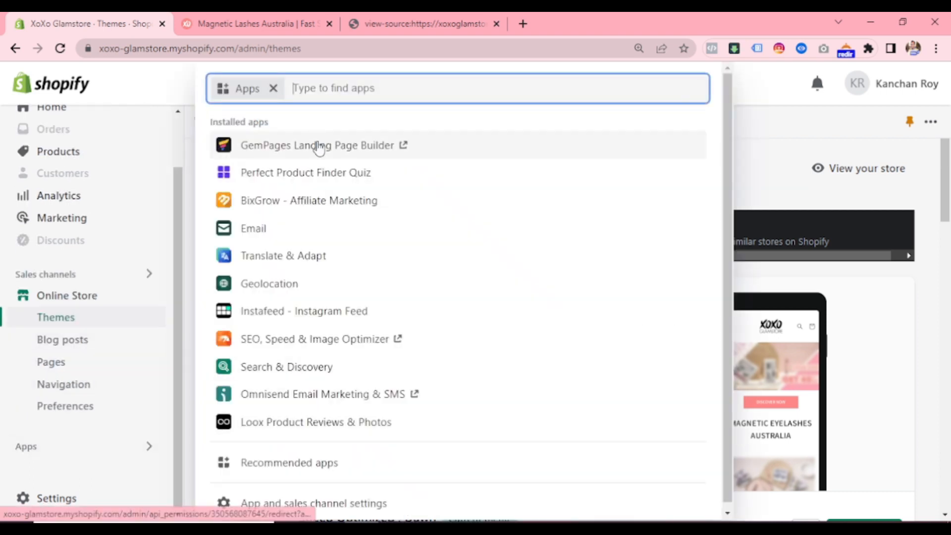
click(316, 145)
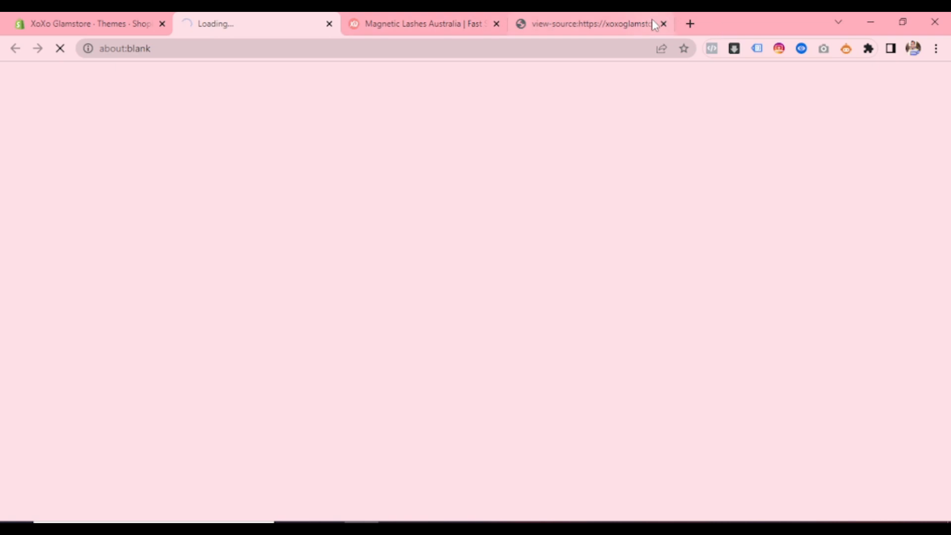
click(663, 24)
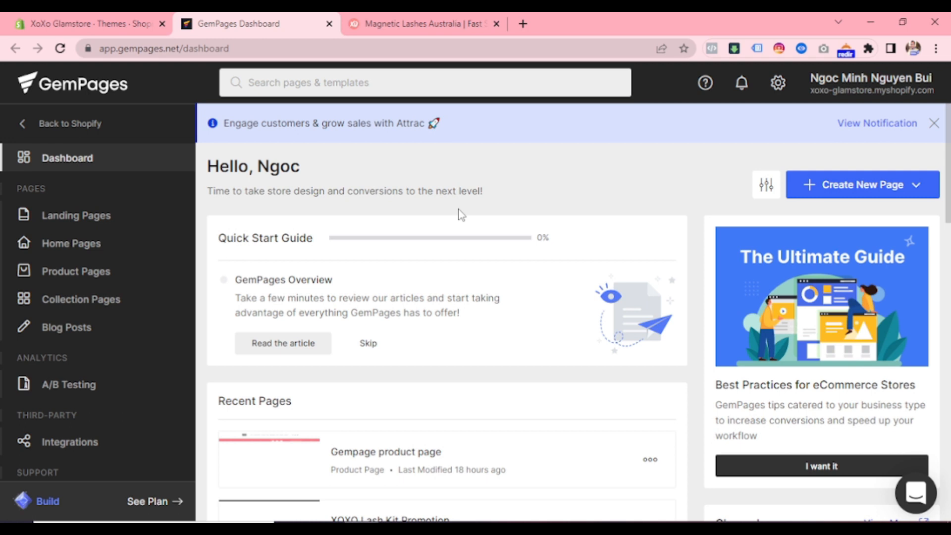
- Open the XOXO Glamstore Home Page template for editing from the GemPages home pages
scroll(459, 213, down, 3)
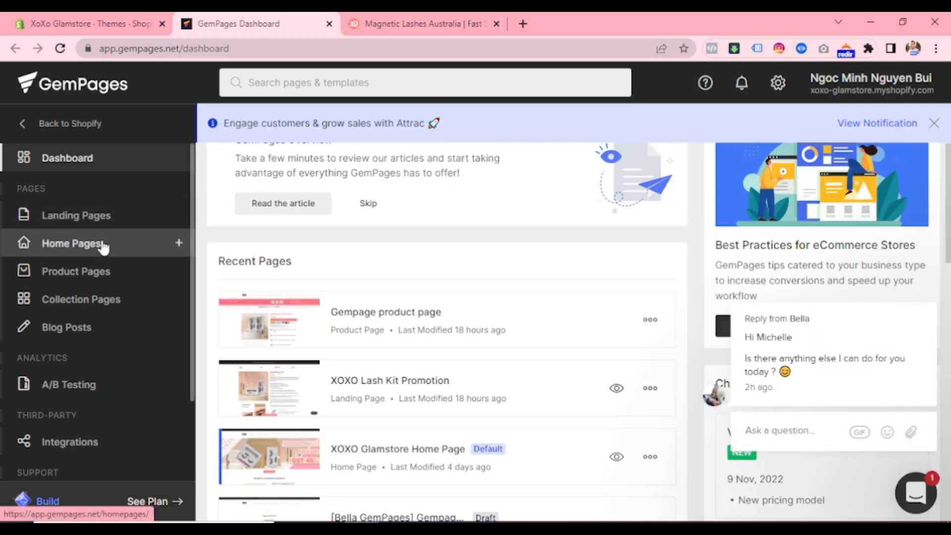
click(102, 245)
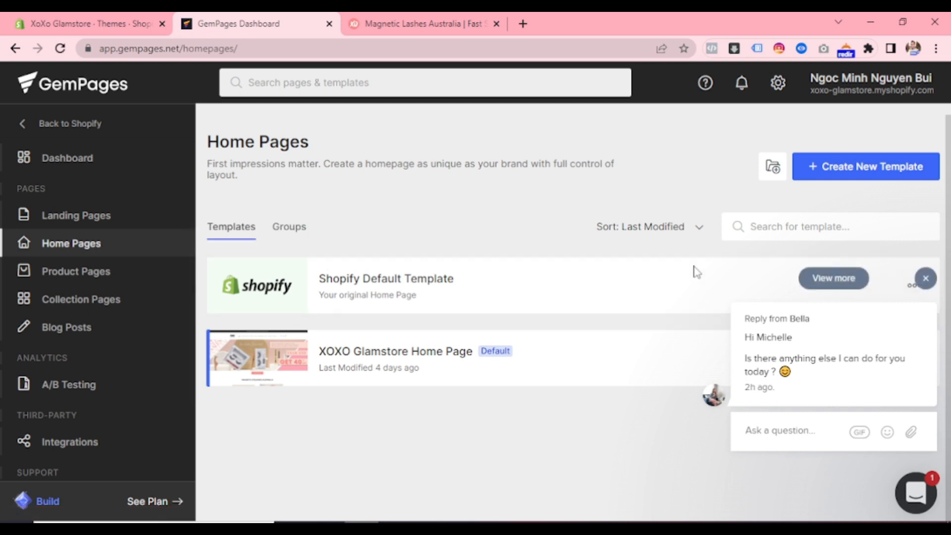
click(922, 282)
click(915, 359)
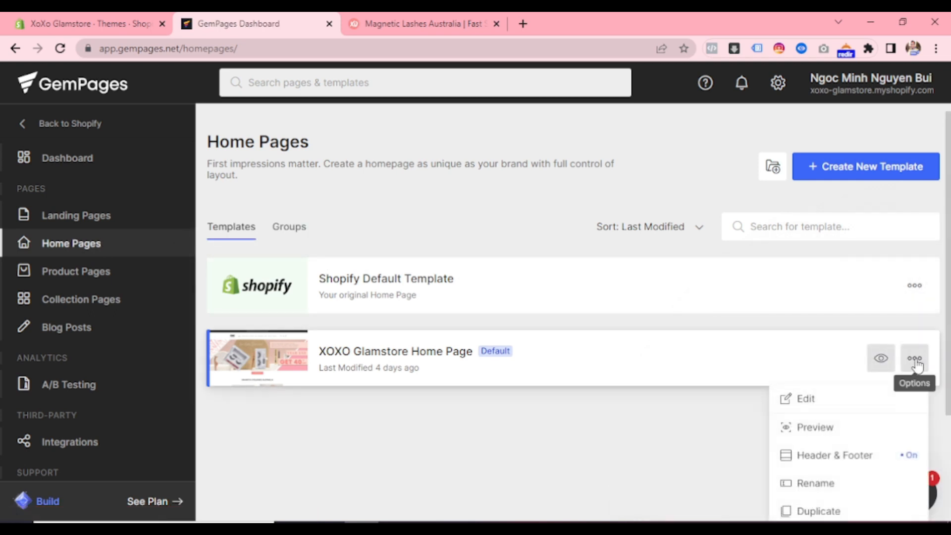
click(822, 404)
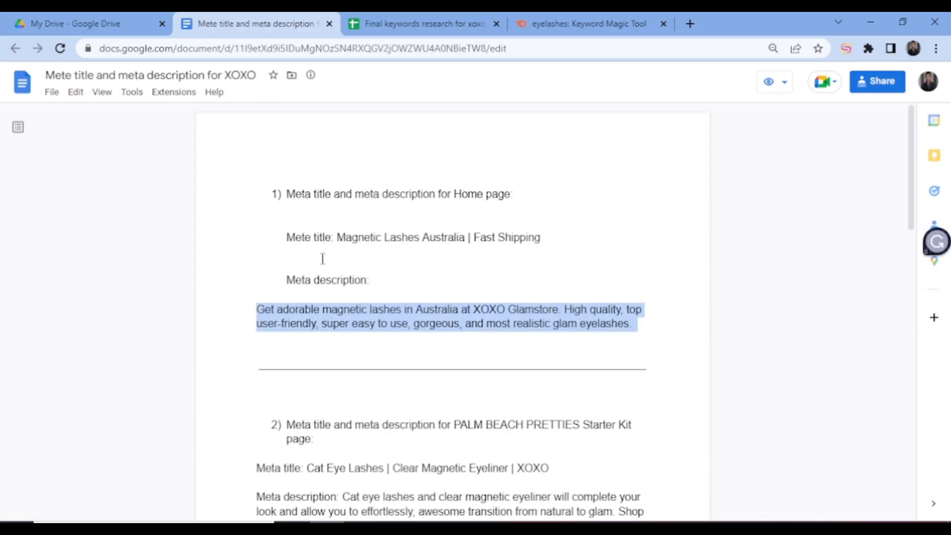
- Switch to the Google Docs meta document and copy the home page title "Magnetic Lashes Australia | Fast Shipping"
drag(338, 242, 537, 241)
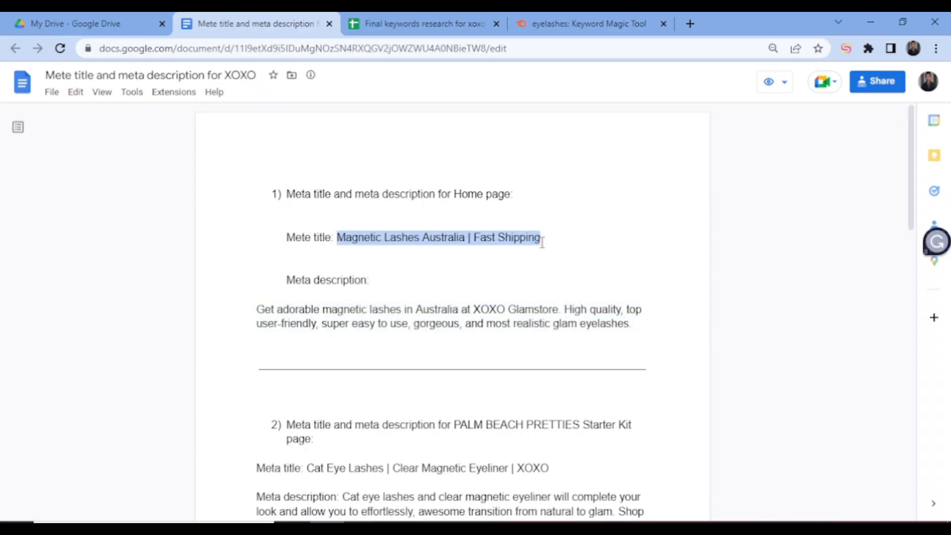
click(524, 238)
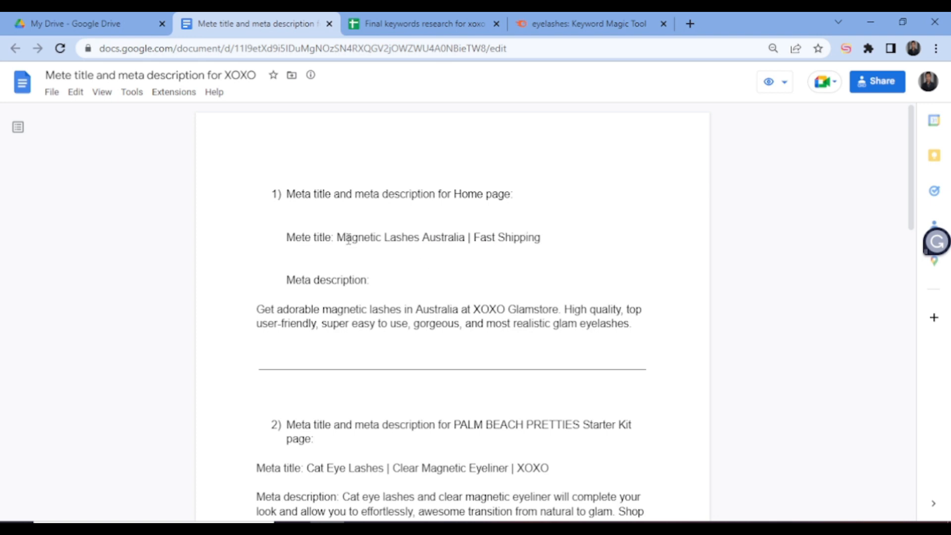
drag(339, 235, 545, 237)
right_click(518, 237)
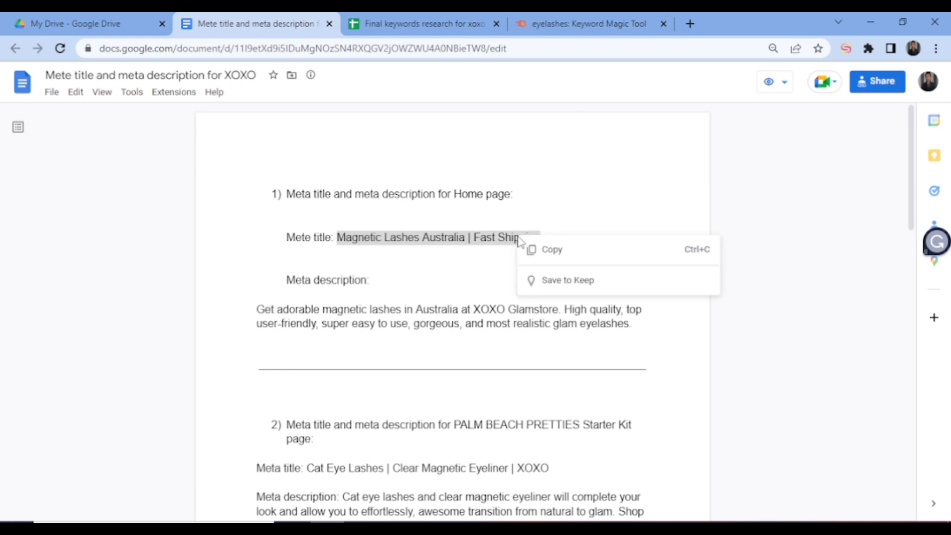
click(554, 252)
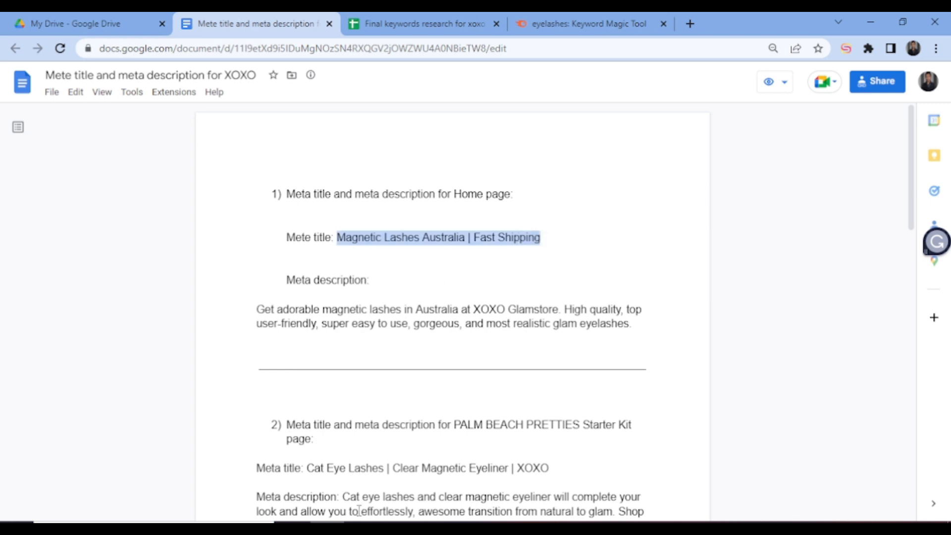
- Switch back to the GemPages editor and replace the H1 heading below the banner with the copied "Magnetic Lashes Australia | Fast Shipping"
click(361, 528)
click(274, 21)
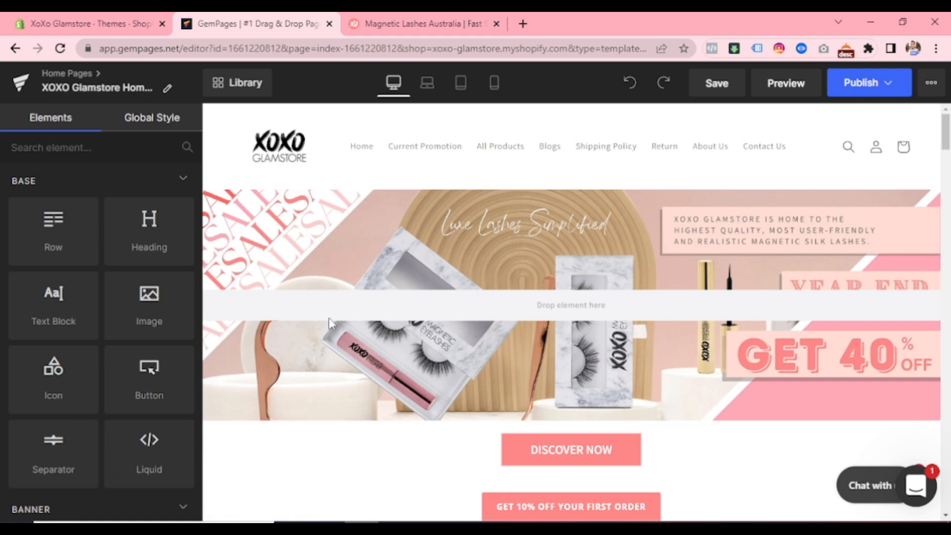
scroll(391, 357, down, 5)
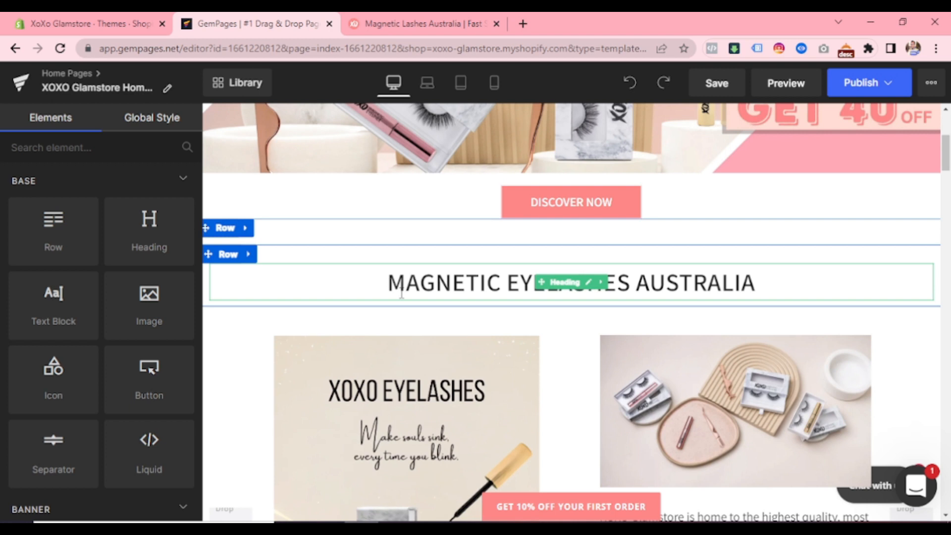
click(401, 292)
double_click(388, 280)
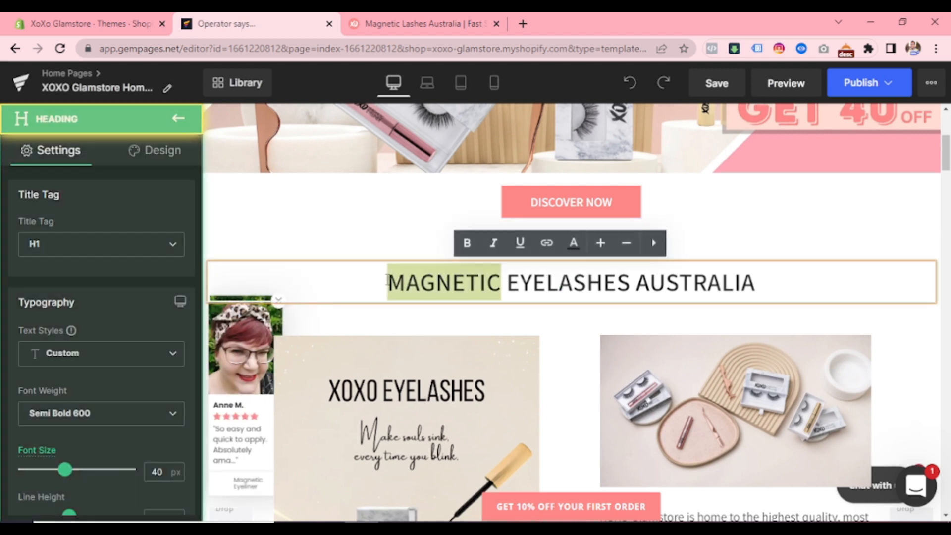
drag(388, 280, 763, 301)
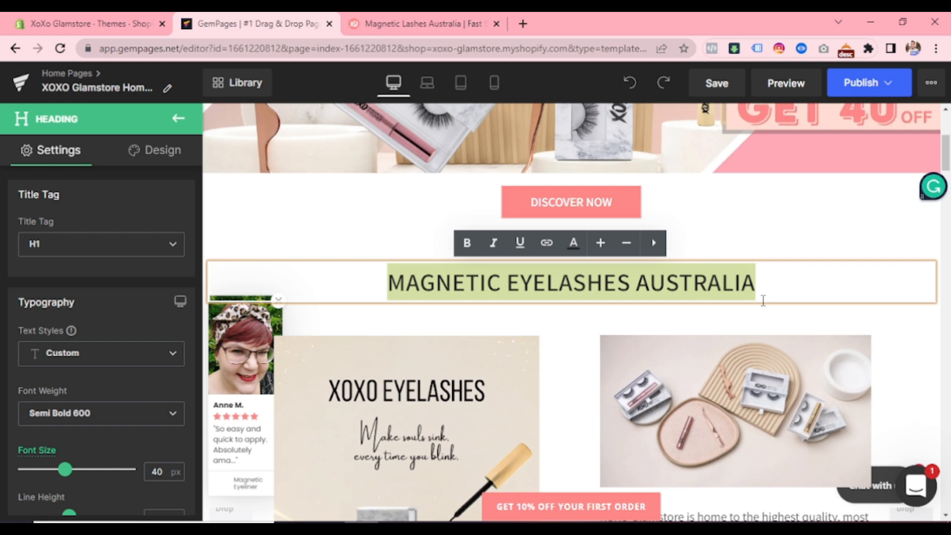
key(ctrl+v)
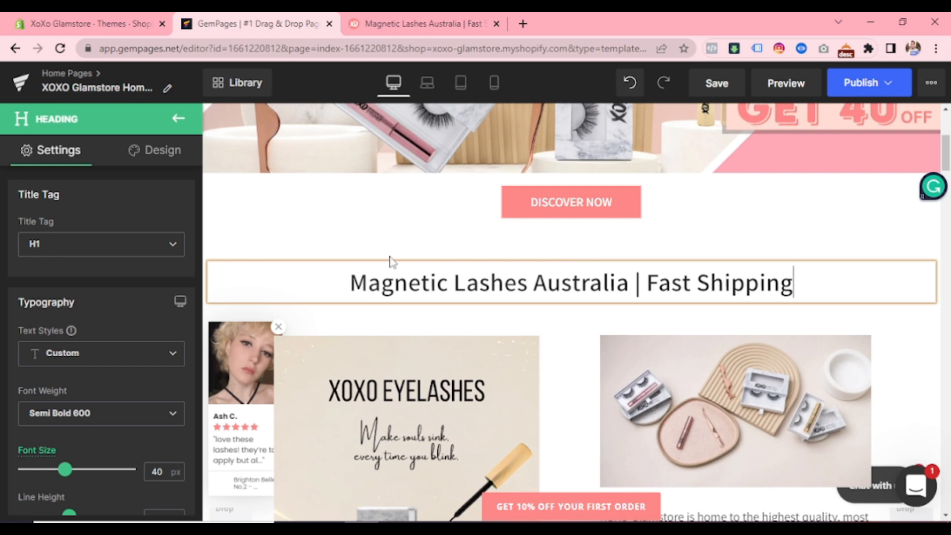
- Check the title tag of the "Magnetic Lashes Australia | Fast Shipping" heading, keep it on H1, and review the surrounding section
click(126, 252)
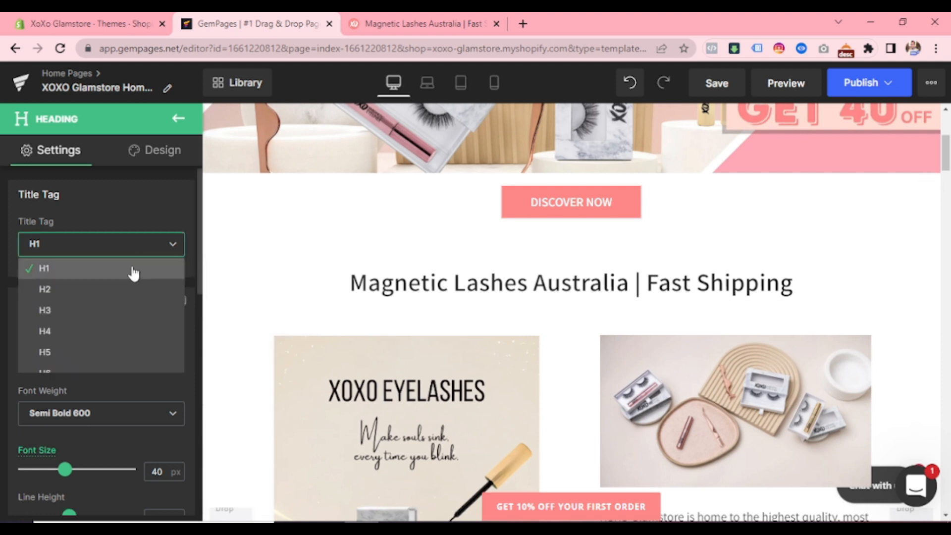
click(132, 268)
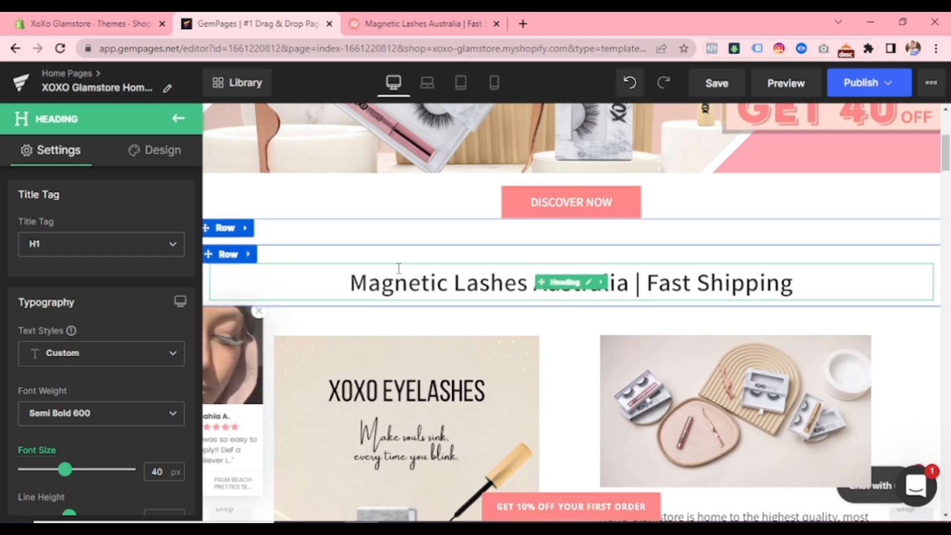
scroll(399, 269, down, 3)
scroll(399, 269, down, 4)
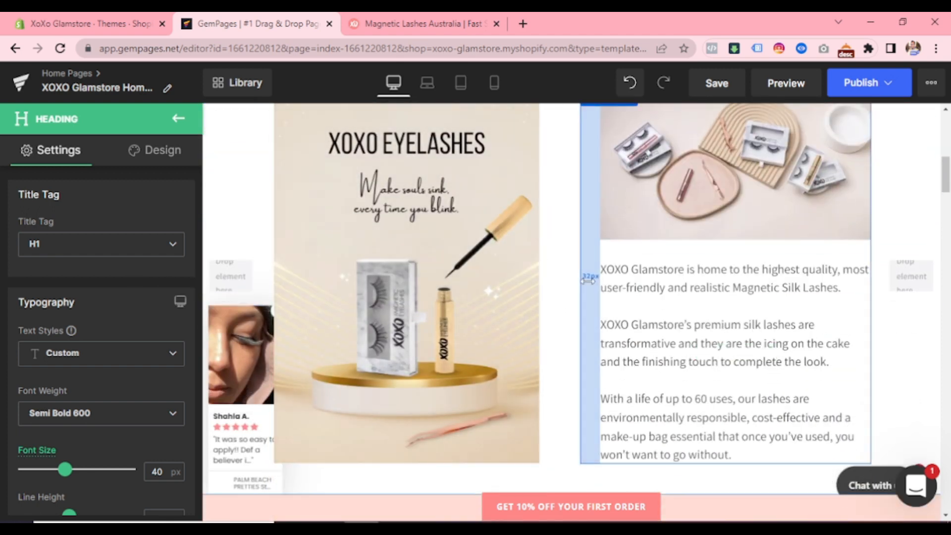
scroll(588, 277, up, 9)
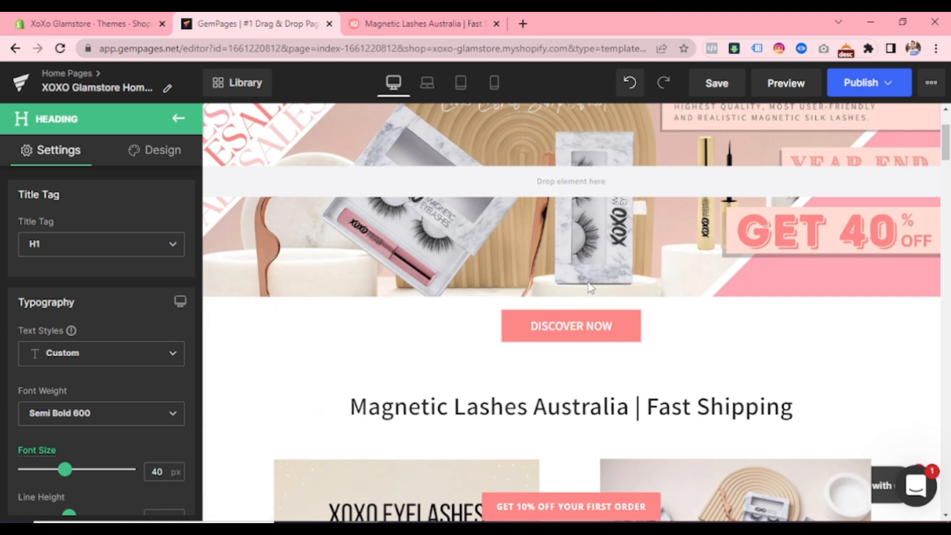
scroll(589, 287, down, 5)
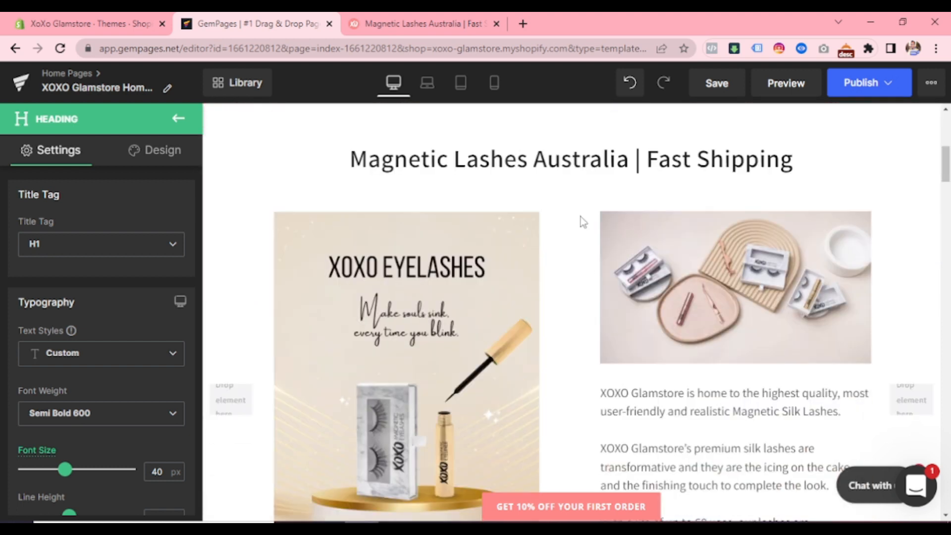
click(431, 165)
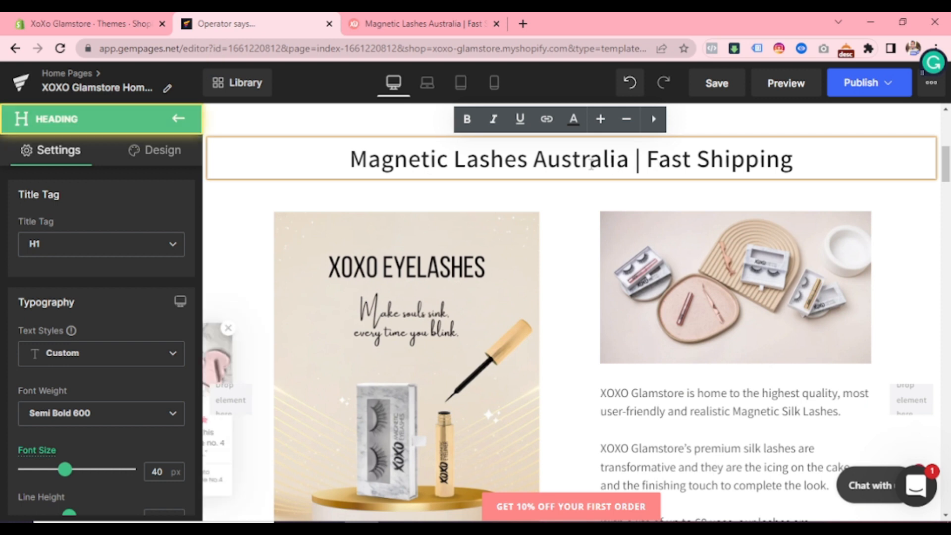
click(658, 161)
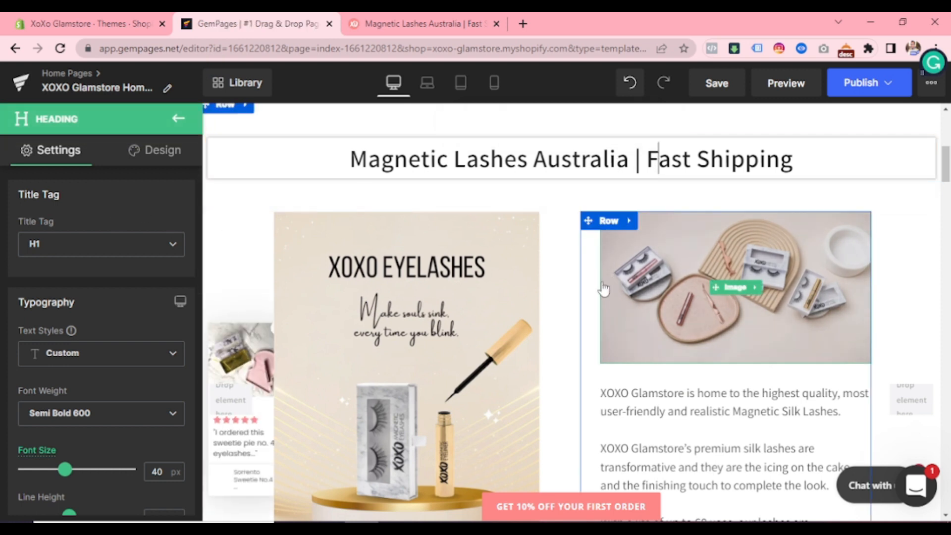
- Examine the element types and title tags of the intro text, the "DON'T MISS OUT..." section and the Starter Kit product title
scroll(614, 289, down, 3)
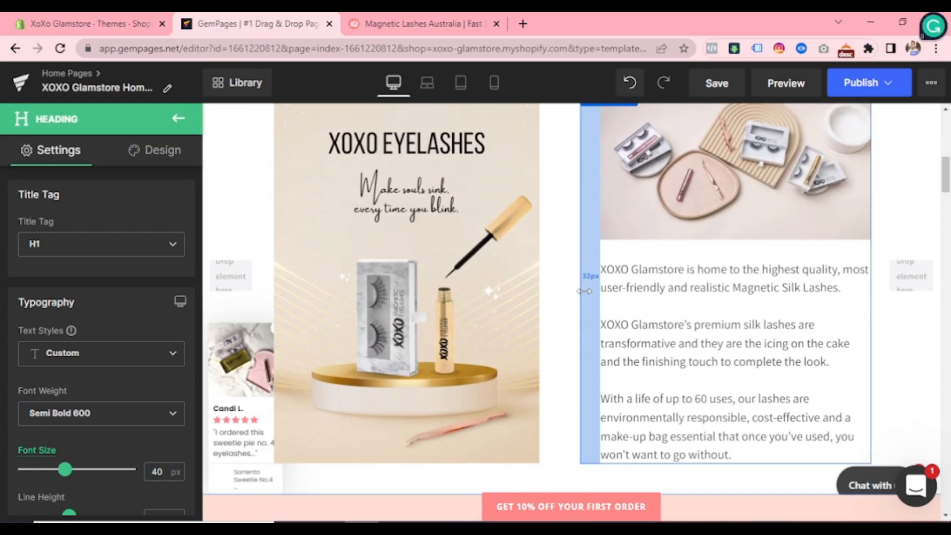
click(633, 291)
scroll(633, 290, down, 5)
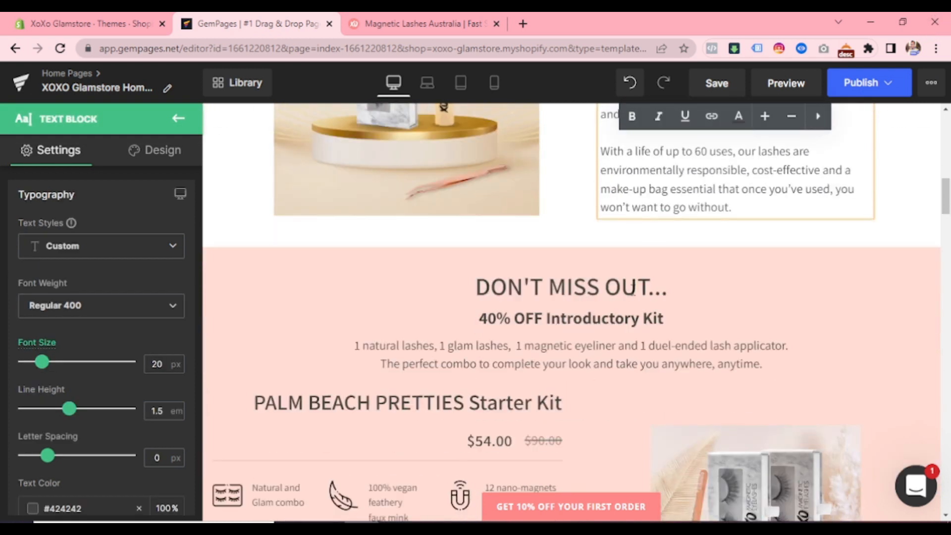
click(540, 290)
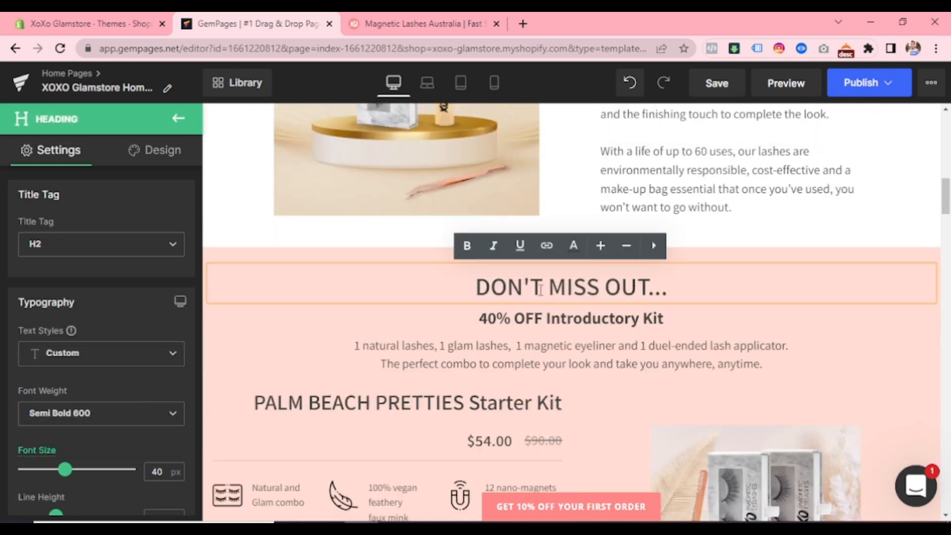
click(516, 313)
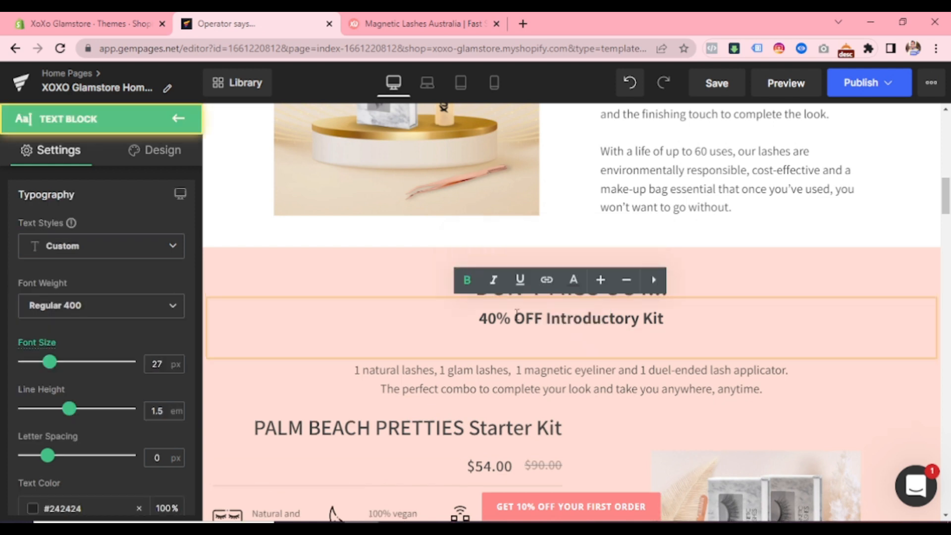
click(516, 369)
scroll(516, 369, down, 2)
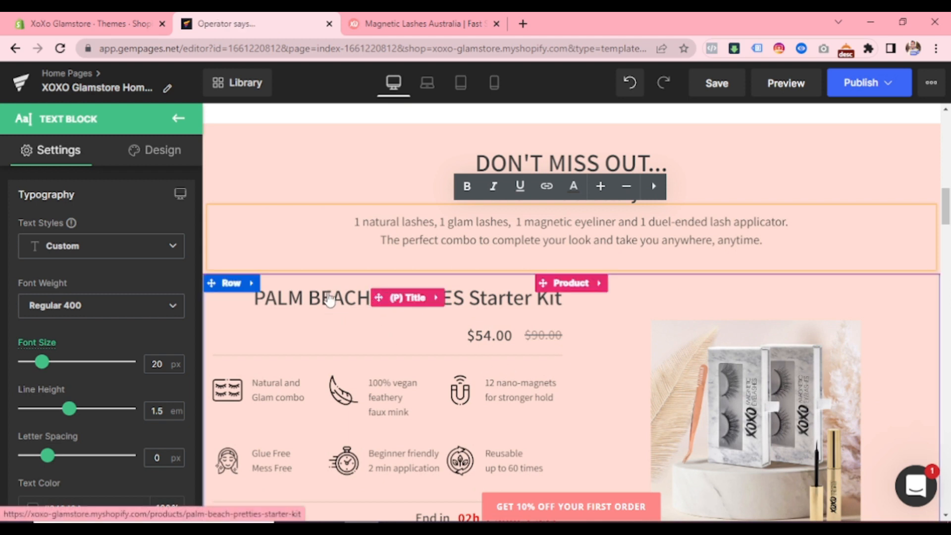
click(330, 299)
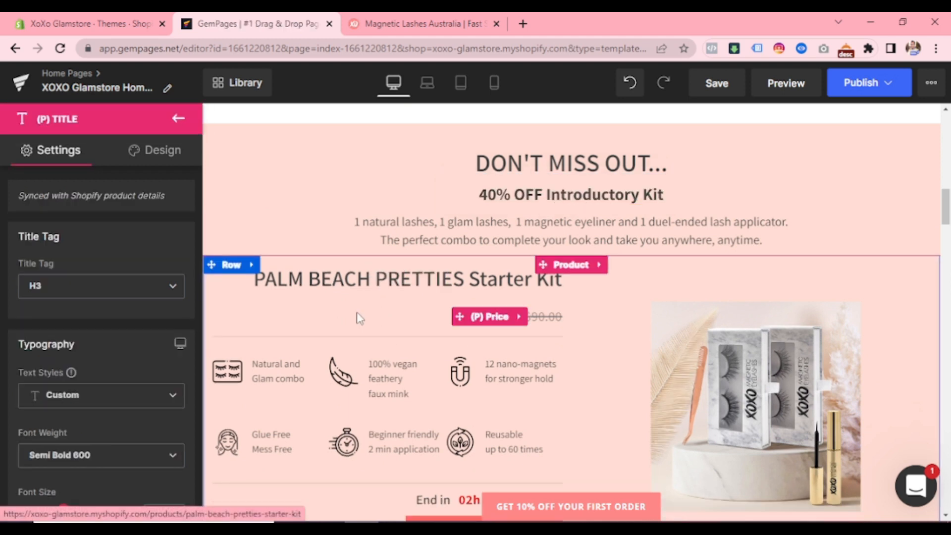
- Change the title tag of the "Our shop best seller" heading to H4
scroll(414, 329, down, 4)
scroll(414, 332, down, 4)
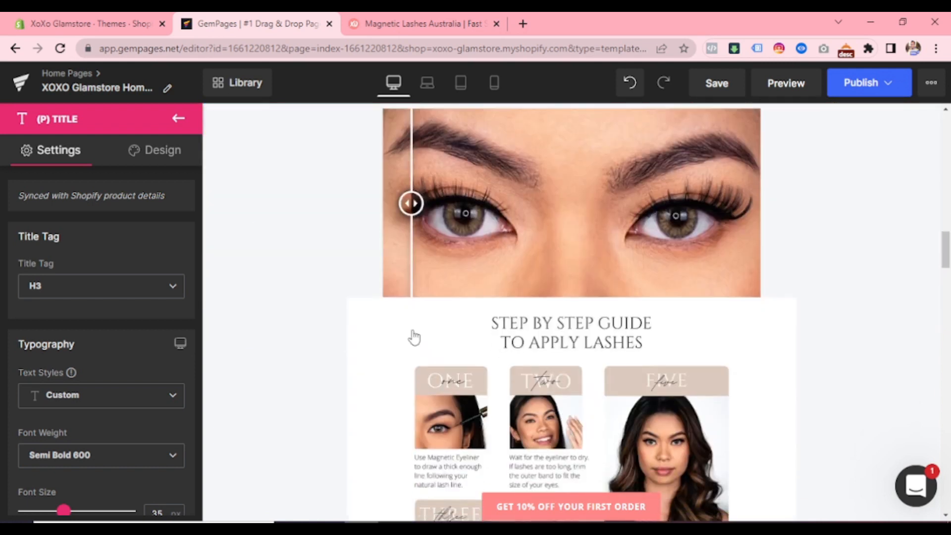
scroll(414, 337, down, 8)
scroll(412, 336, up, 2)
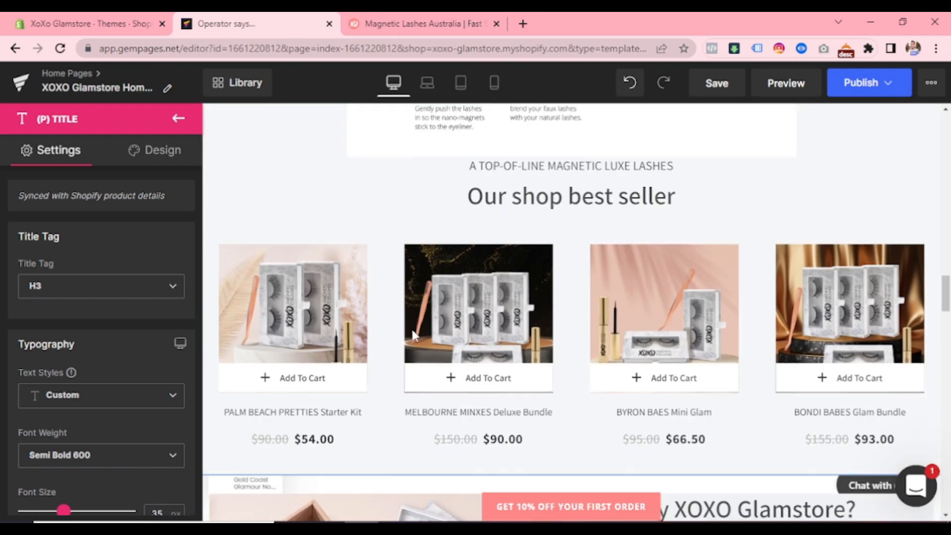
scroll(412, 336, up, 2)
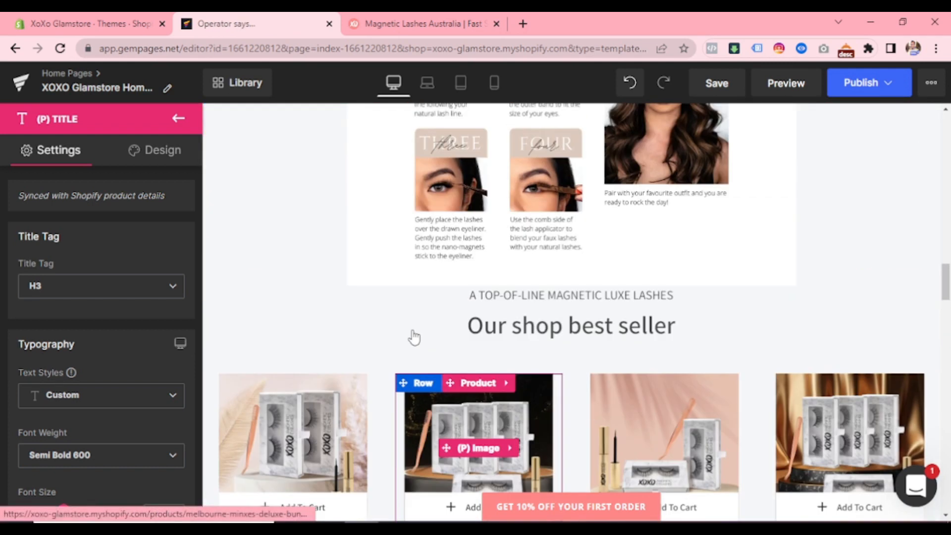
click(479, 335)
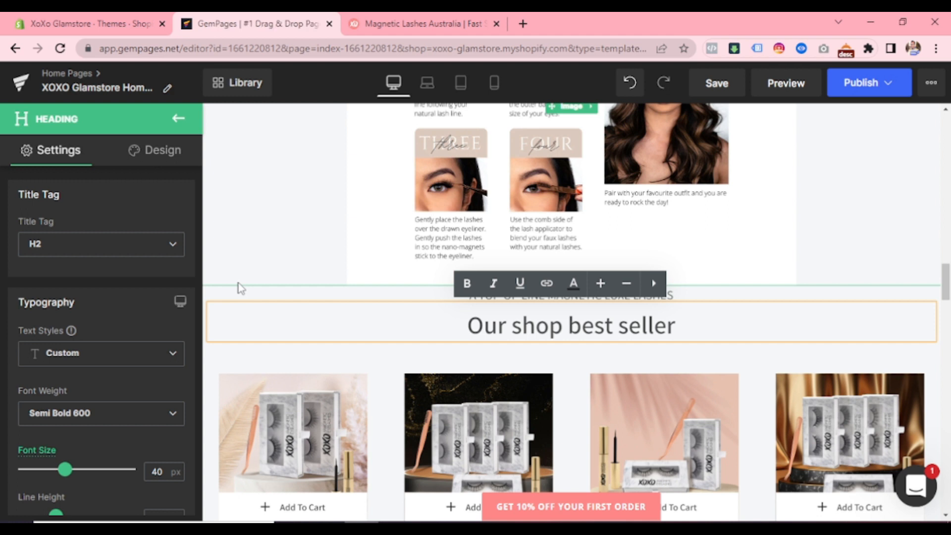
click(157, 251)
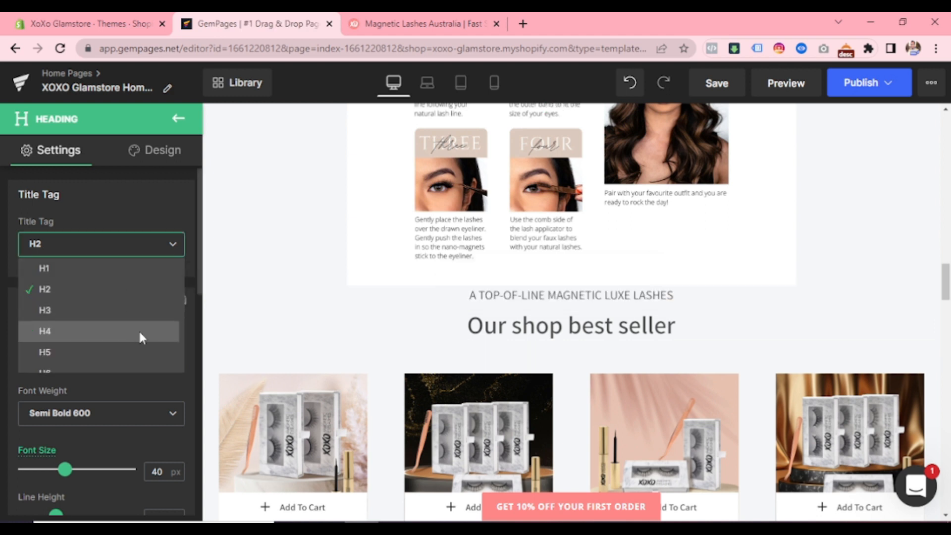
click(140, 332)
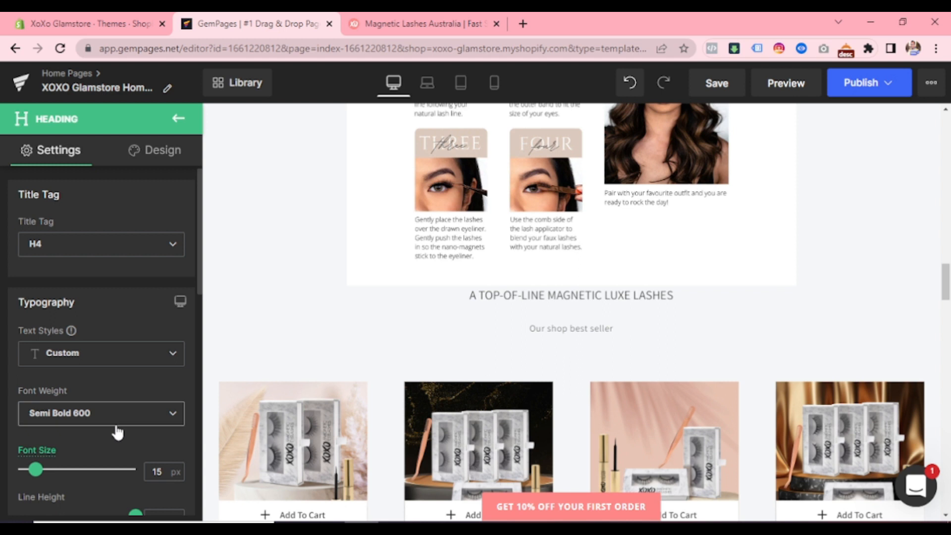
- Enlarge the "Our shop best seller" heading to a font size of 38 px
click(83, 469)
click(74, 470)
key(Left)
key(Left)
key(Left)
key(Left)
key(Left)
key(Left)
key(Left)
key(Left)
key(Left)
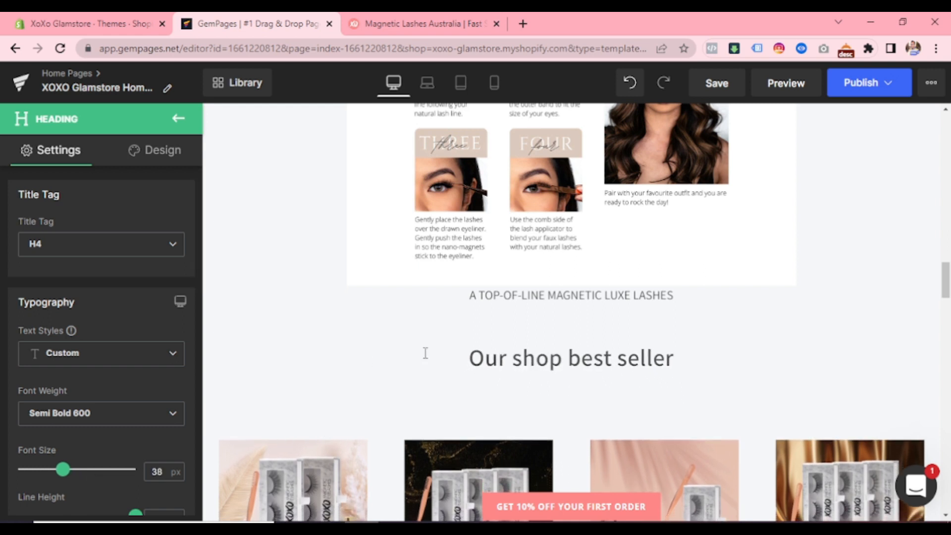
- Change the "Why XOXO Glamstore?" heading's title tag to H5 and set its font size to 40 px
scroll(425, 353, down, 3)
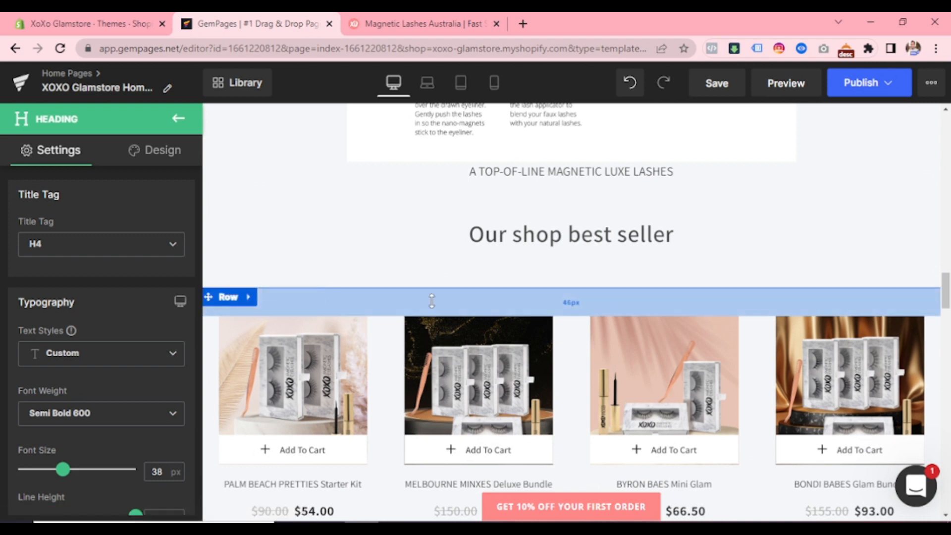
scroll(451, 362, down, 3)
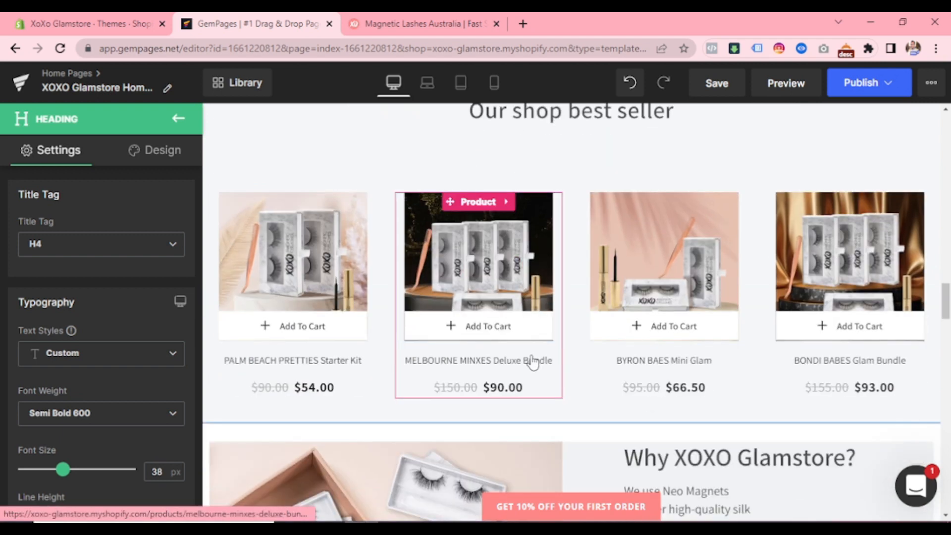
scroll(532, 361, down, 3)
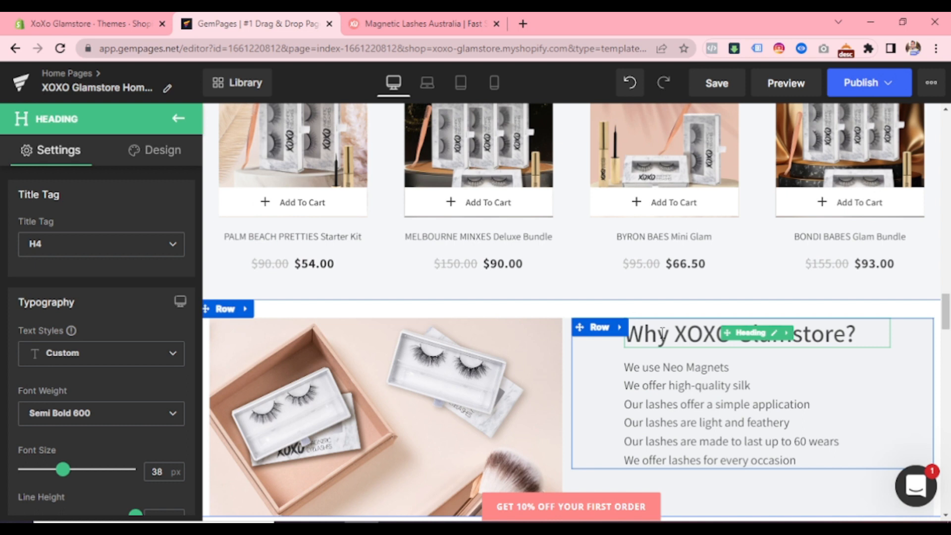
click(662, 333)
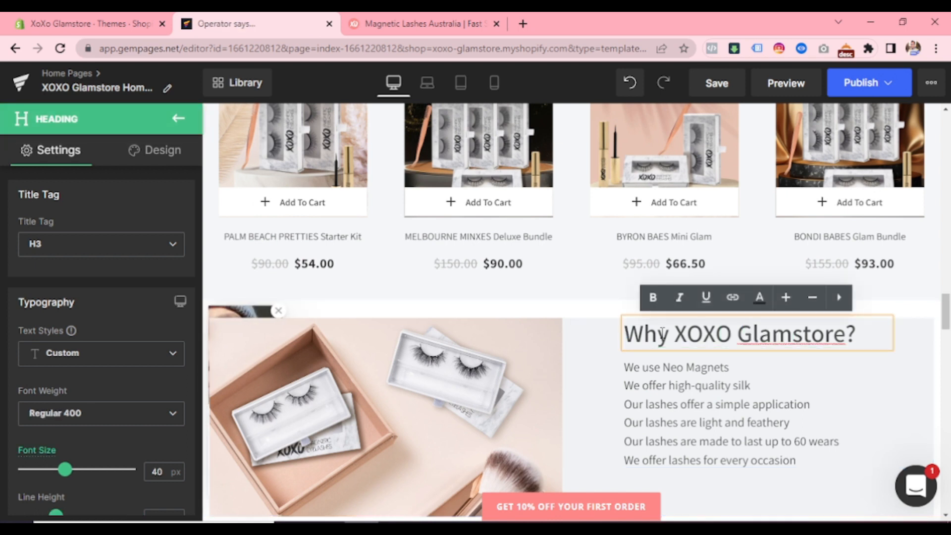
click(72, 243)
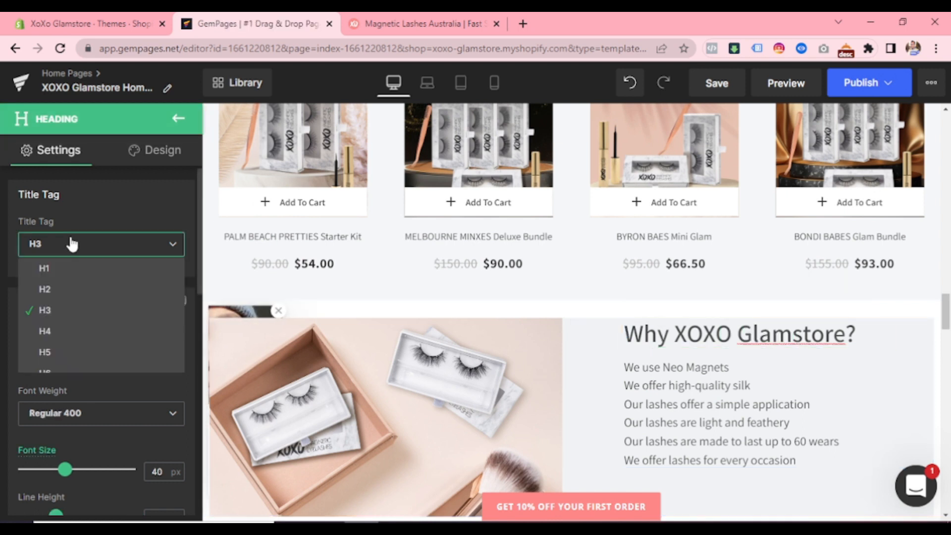
click(100, 355)
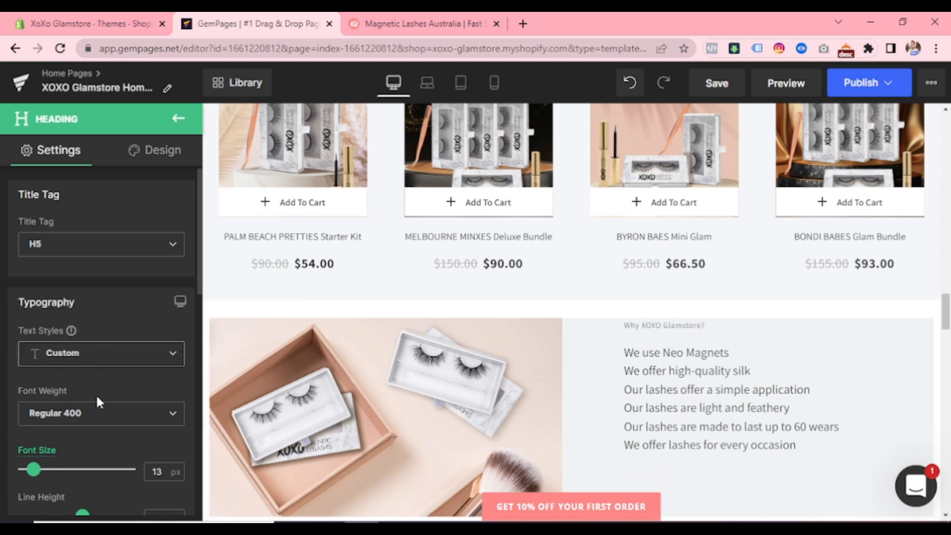
click(74, 470)
drag(74, 470, 74, 472)
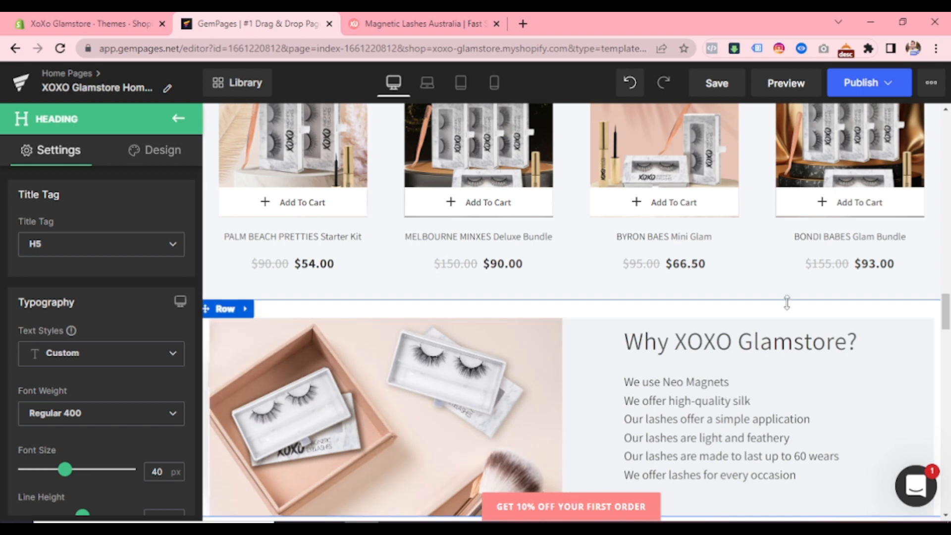
- Change the title tag of the "From the Next XO Lashes Believers" heading to H6
scroll(745, 306, down, 5)
scroll(429, 322, down, 5)
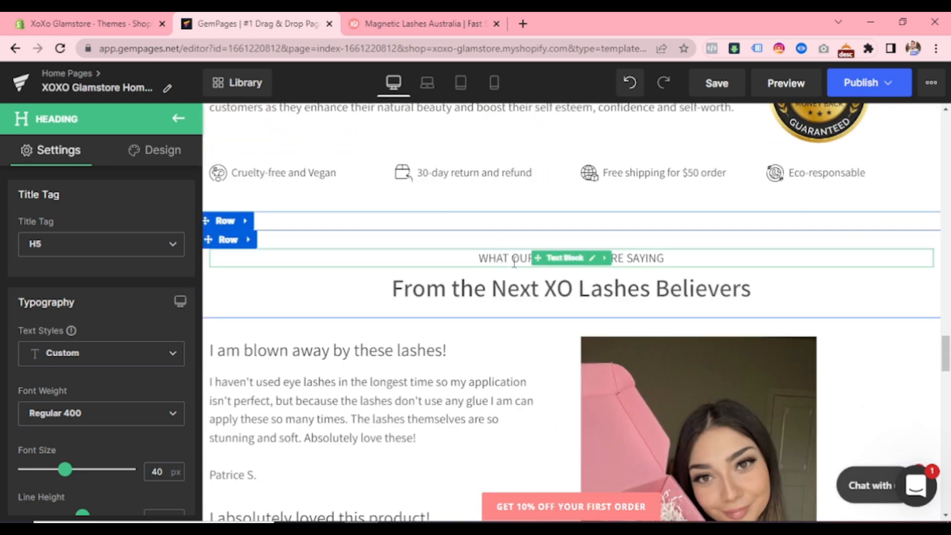
click(514, 262)
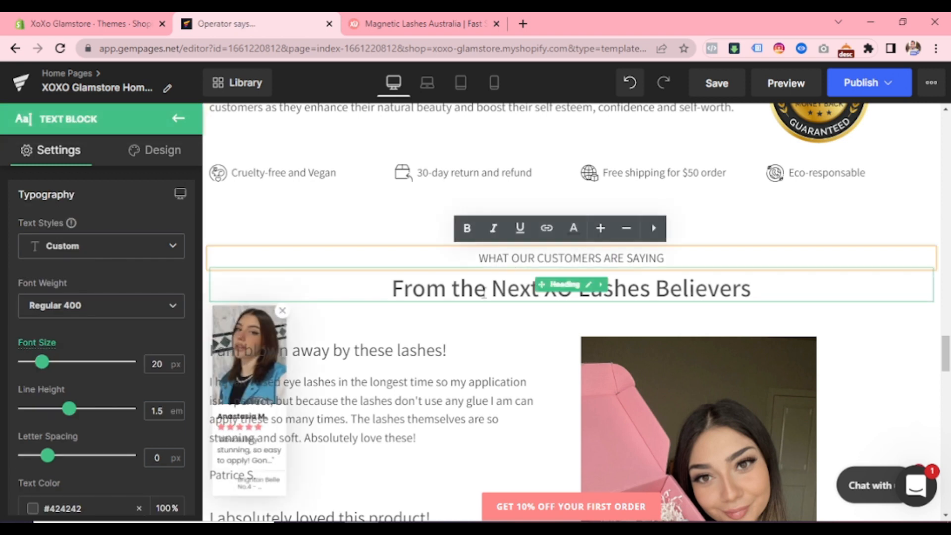
click(484, 293)
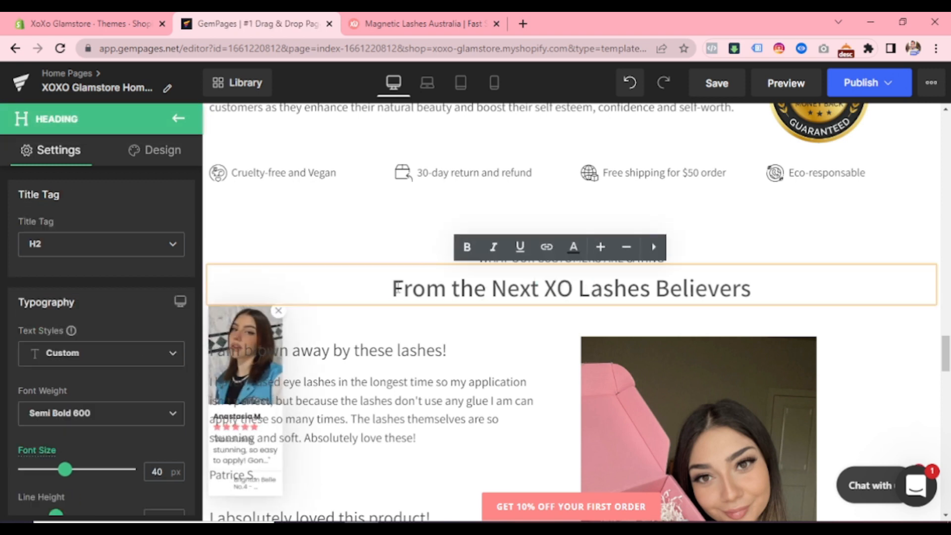
click(156, 257)
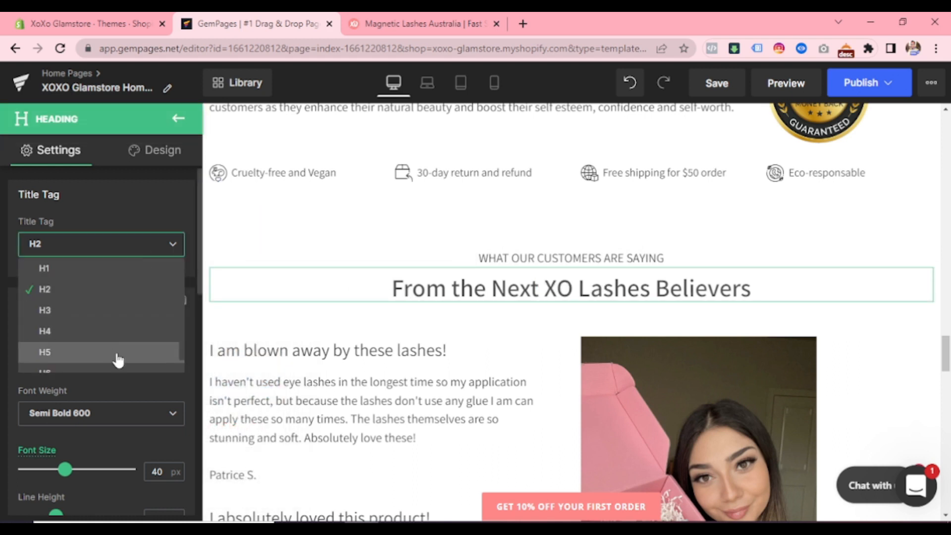
scroll(114, 356, down, 1)
click(119, 362)
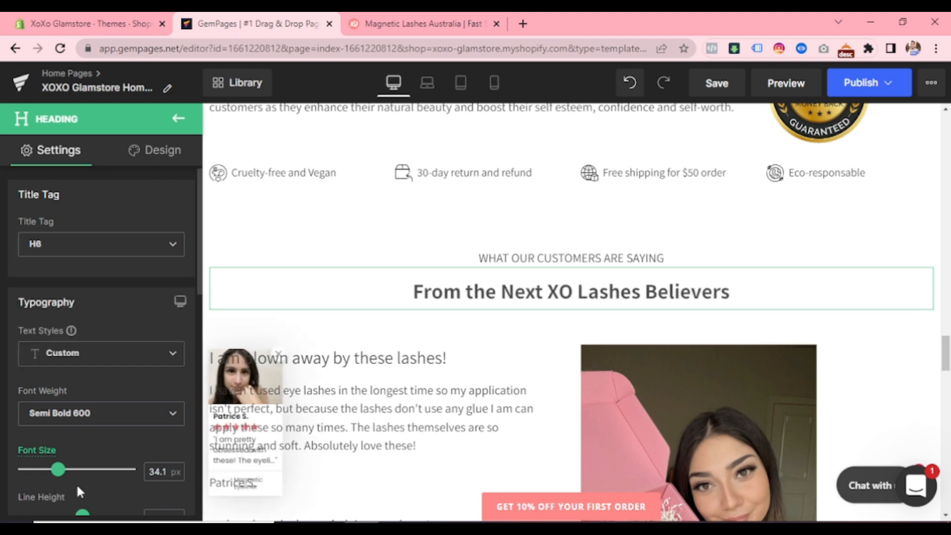
- Set the font size of the "From the Next XO Lashes Believers" heading to 40 px
click(71, 469)
key(Left)
key(Left)
key(Left)
key(Left)
key(Left)
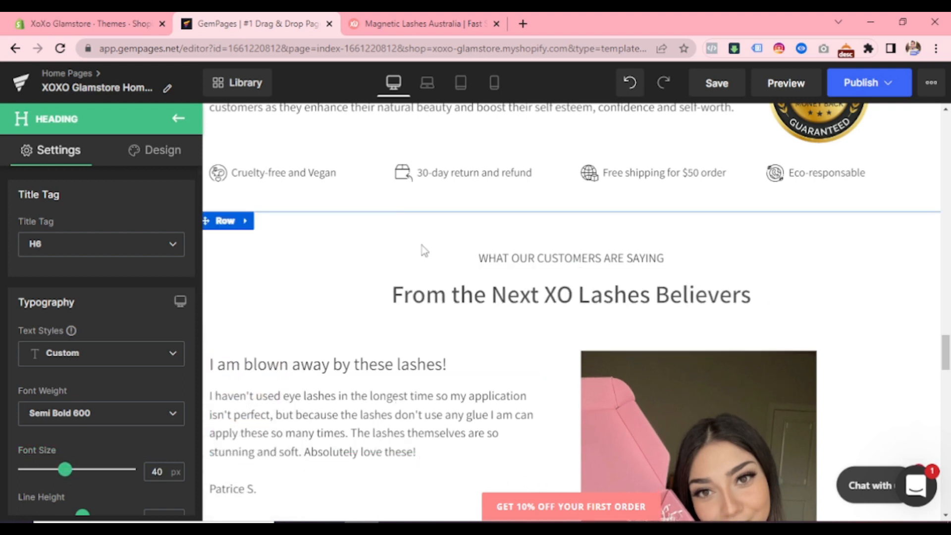
- Check the title tags of the two customer testimonial headings and the "Learn Why Lash-lovers Are Talking About XOXO Magnetic Eyelashes" heading
scroll(435, 256, down, 2)
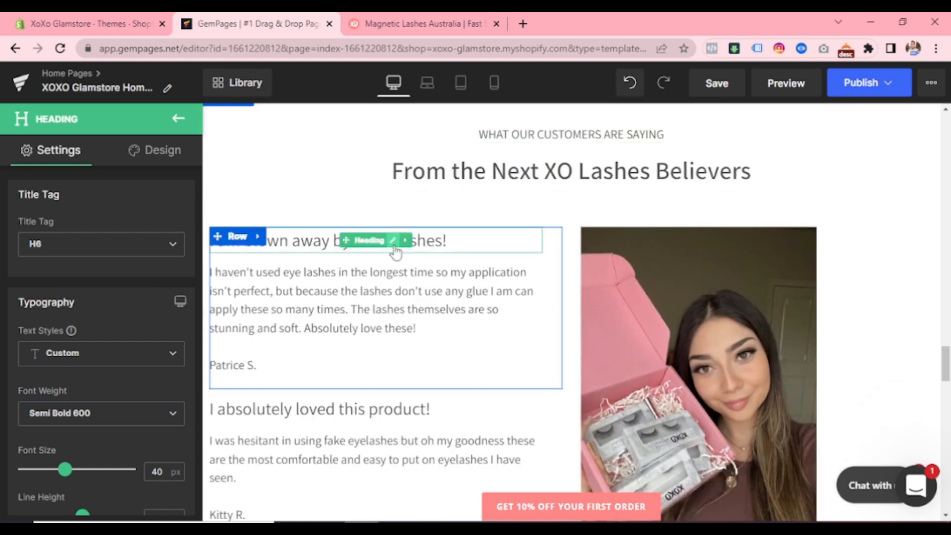
click(281, 242)
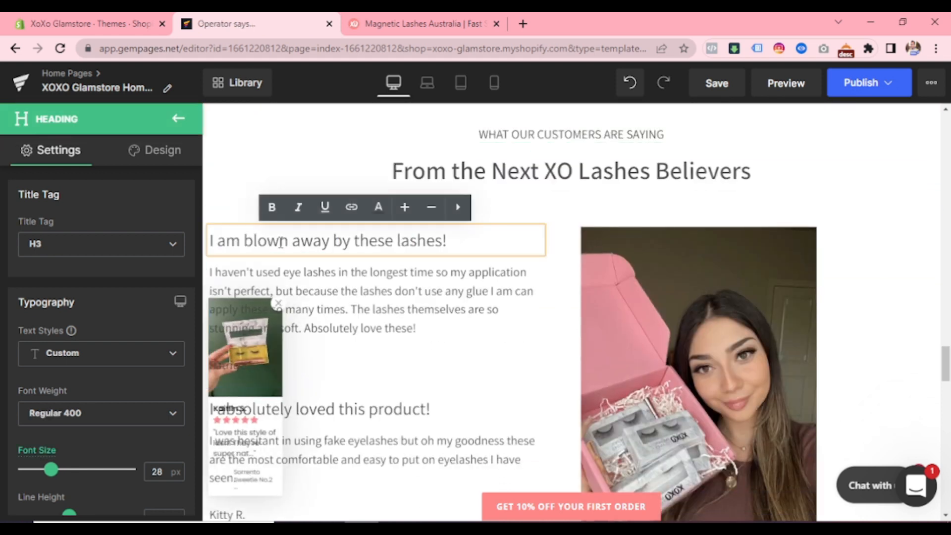
scroll(341, 297, down, 5)
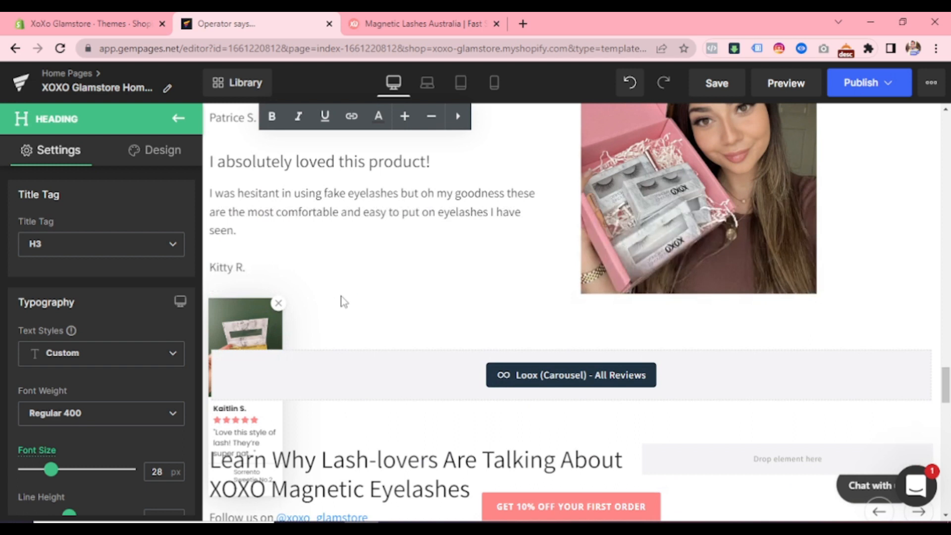
scroll(341, 300, up, 3)
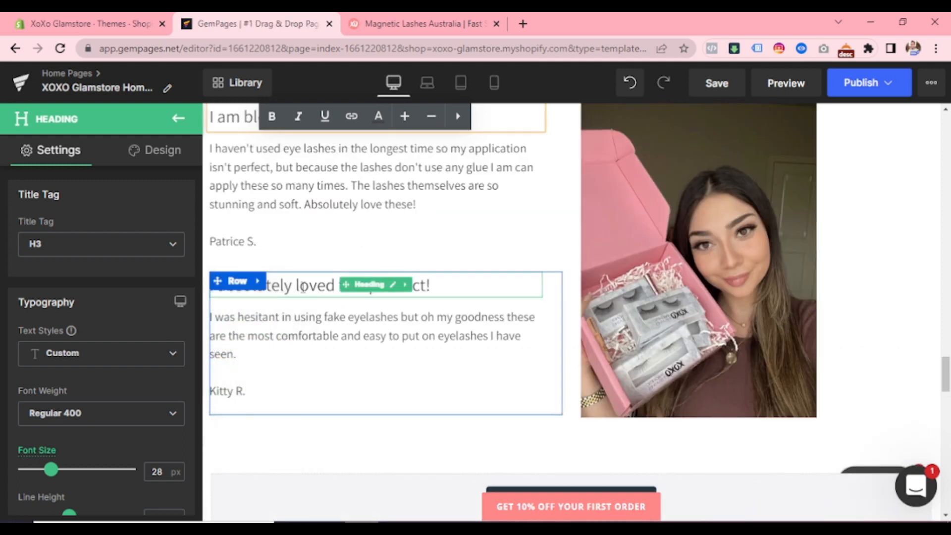
click(303, 287)
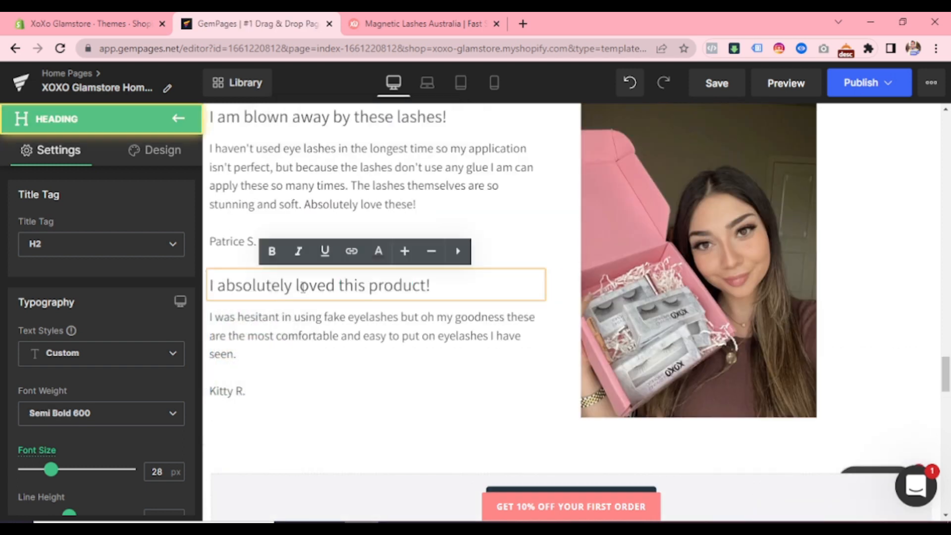
click(317, 322)
scroll(317, 322, down, 7)
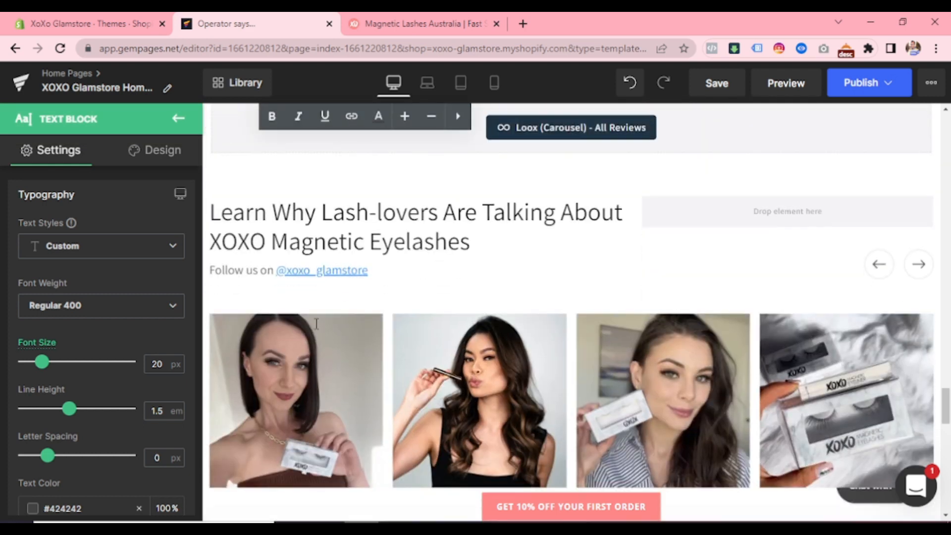
click(286, 221)
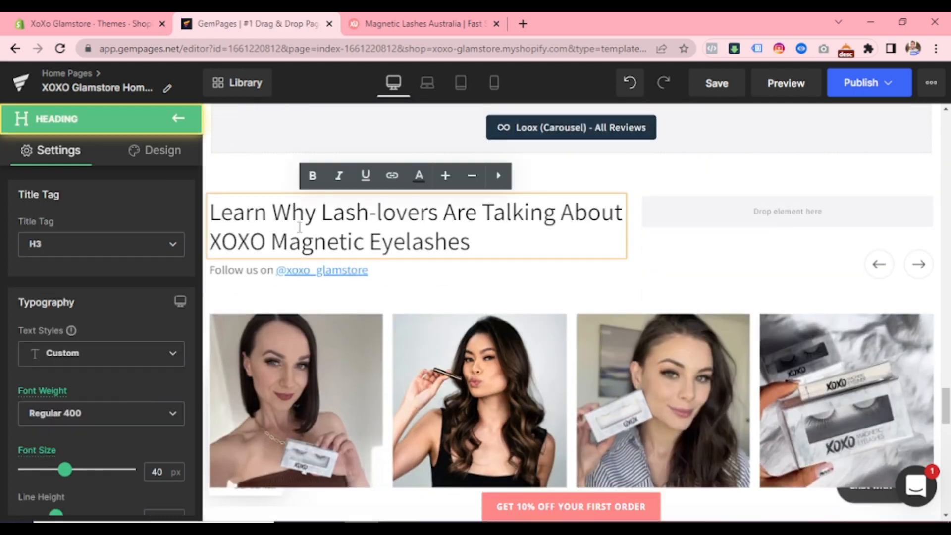
- Review the remaining homepage sections and check the title tag of the "Magnetic Lashes Australia | Fast Shipping" heading
scroll(332, 239, down, 6)
scroll(331, 240, down, 8)
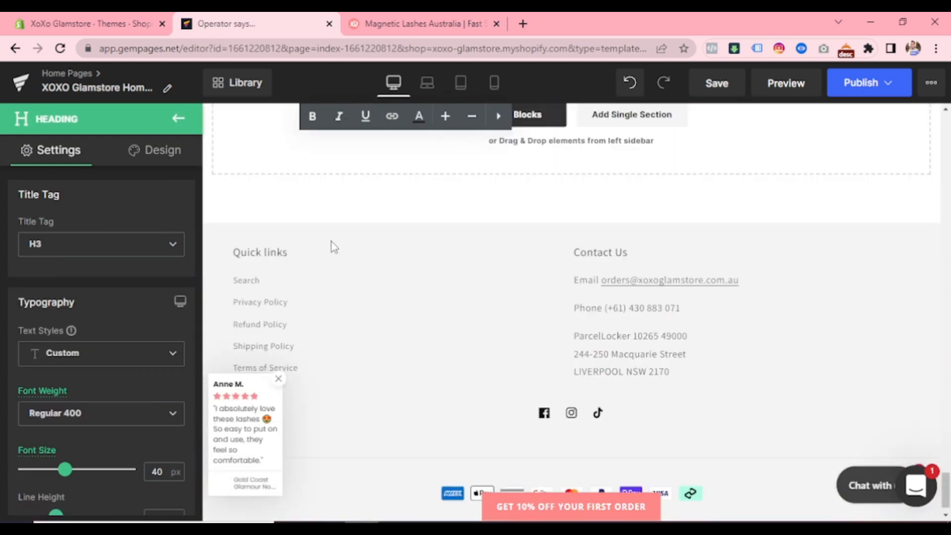
scroll(331, 241, up, 14)
scroll(332, 242, up, 15)
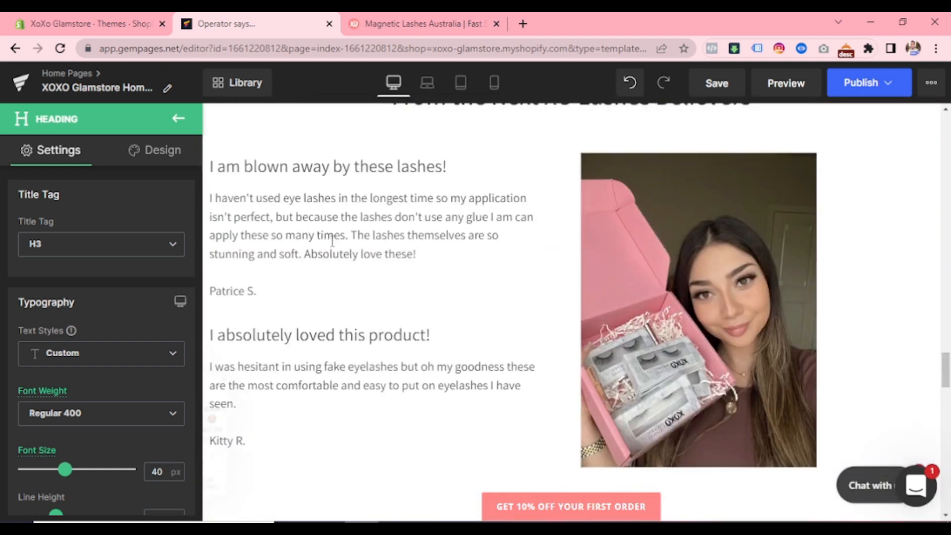
scroll(638, 214, up, 12)
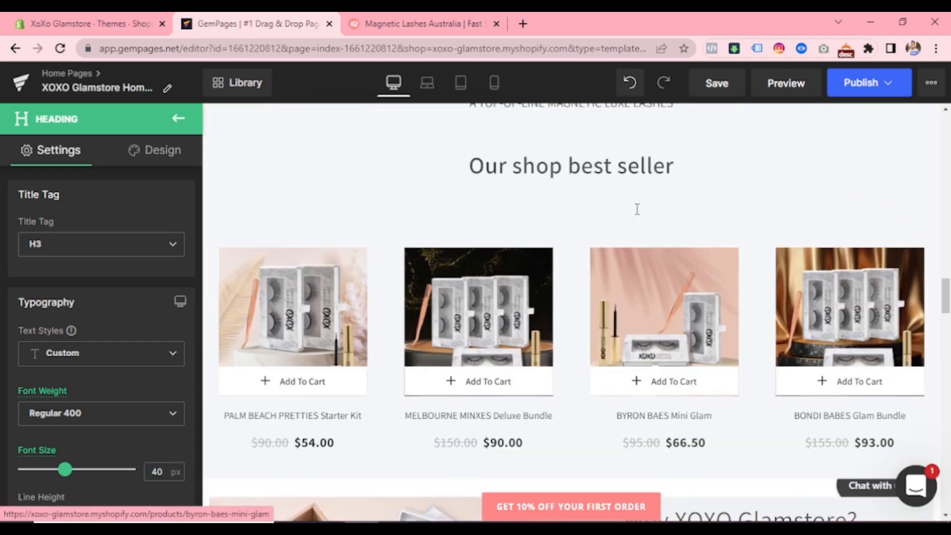
scroll(636, 209, up, 10)
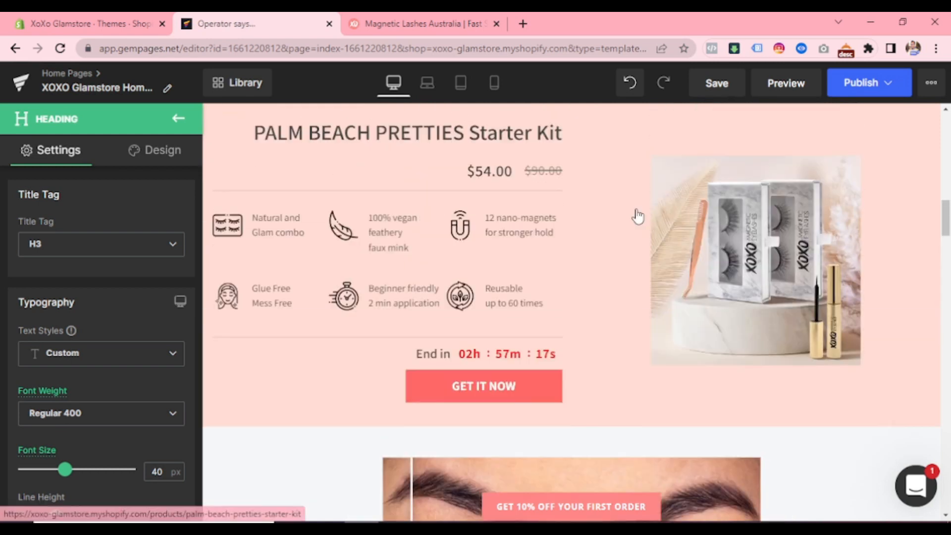
scroll(637, 209, up, 10)
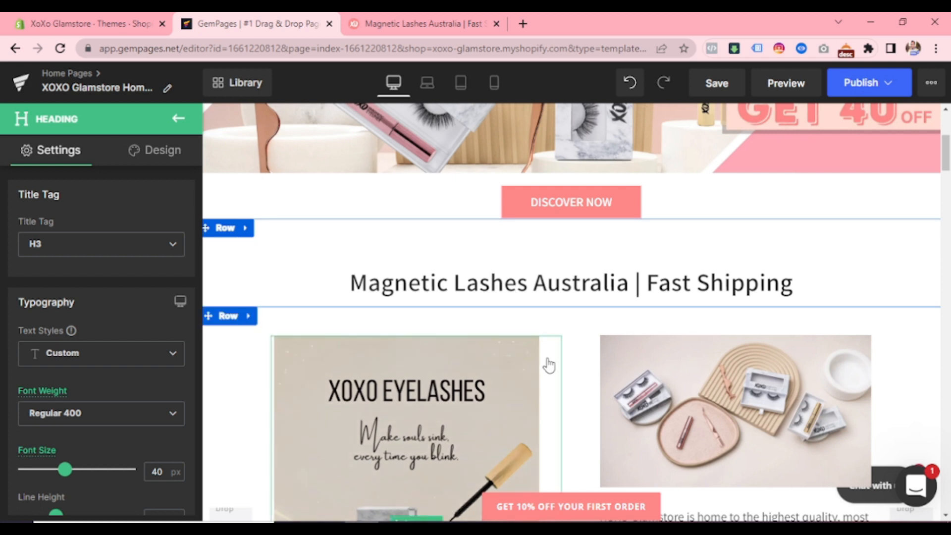
scroll(548, 366, down, 10)
scroll(550, 364, up, 5)
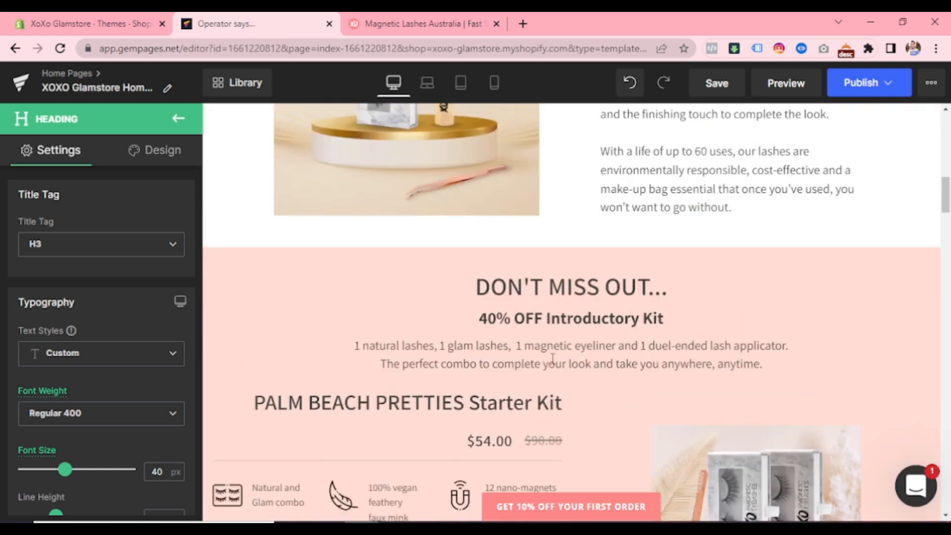
scroll(552, 358, up, 5)
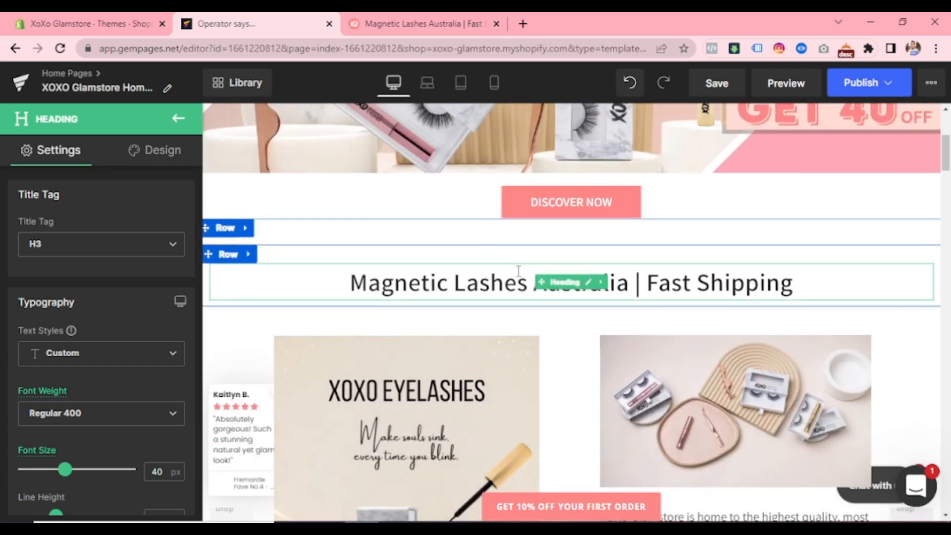
click(518, 272)
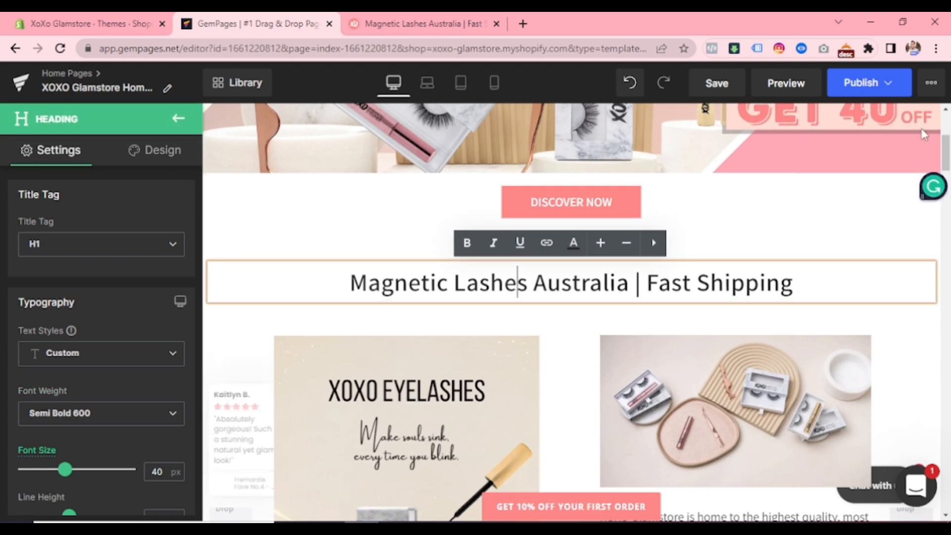
- Publish the XOXO Glamstore Home Page template with lazy loading enabled
click(880, 84)
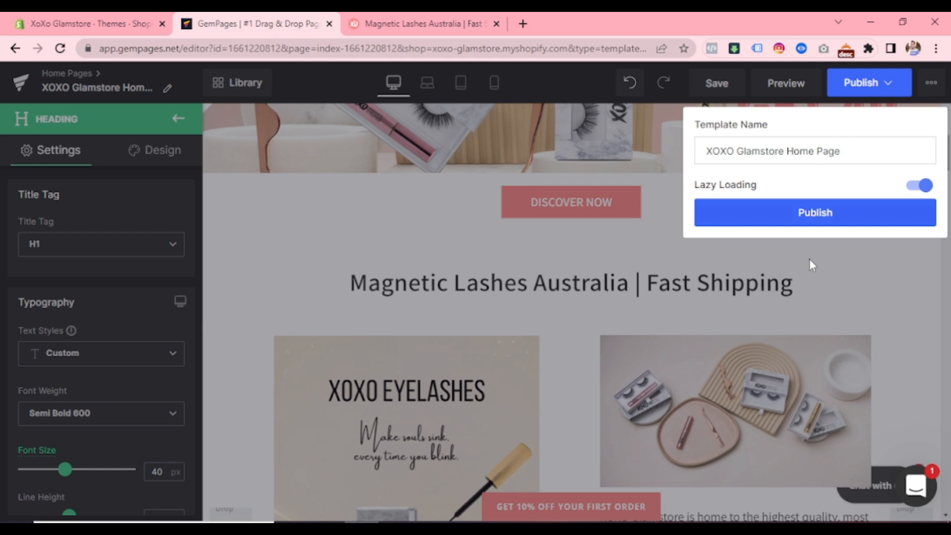
click(805, 218)
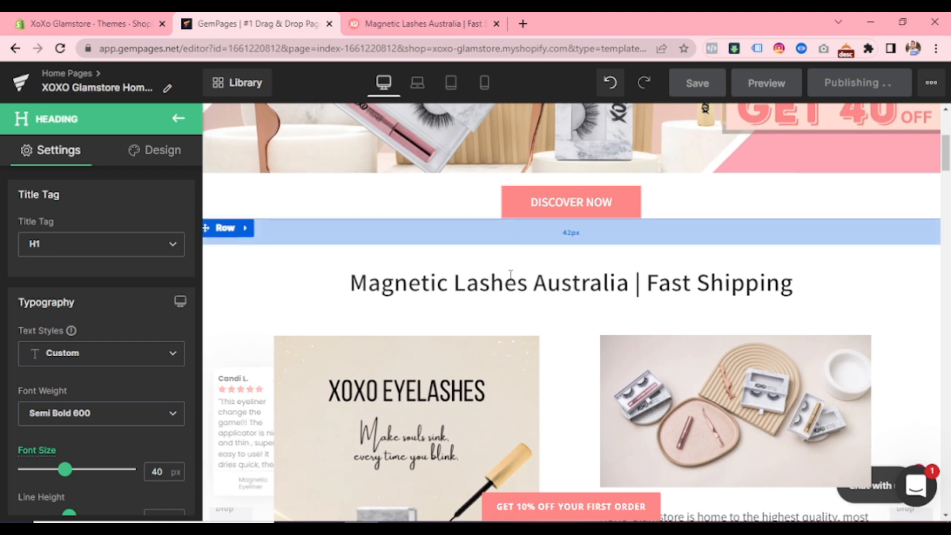
- Switch to the live xoxoglamstore.com.au homepage, reload it and check the main heading below the banner
click(402, 20)
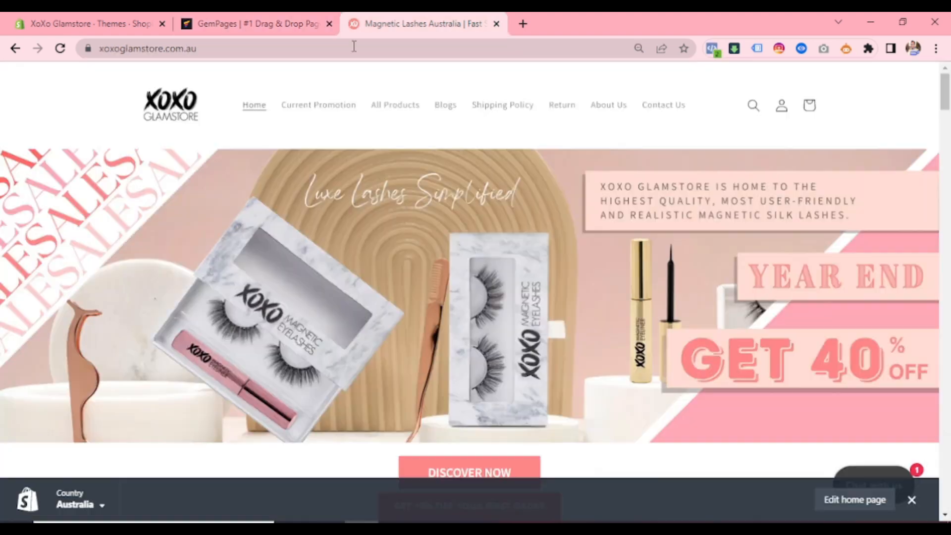
scroll(505, 177, down, 5)
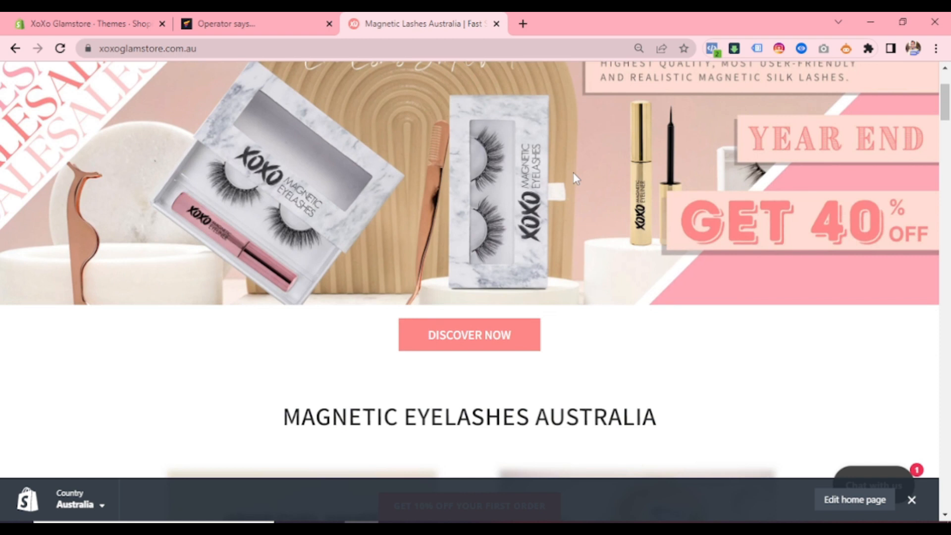
scroll(547, 171, up, 5)
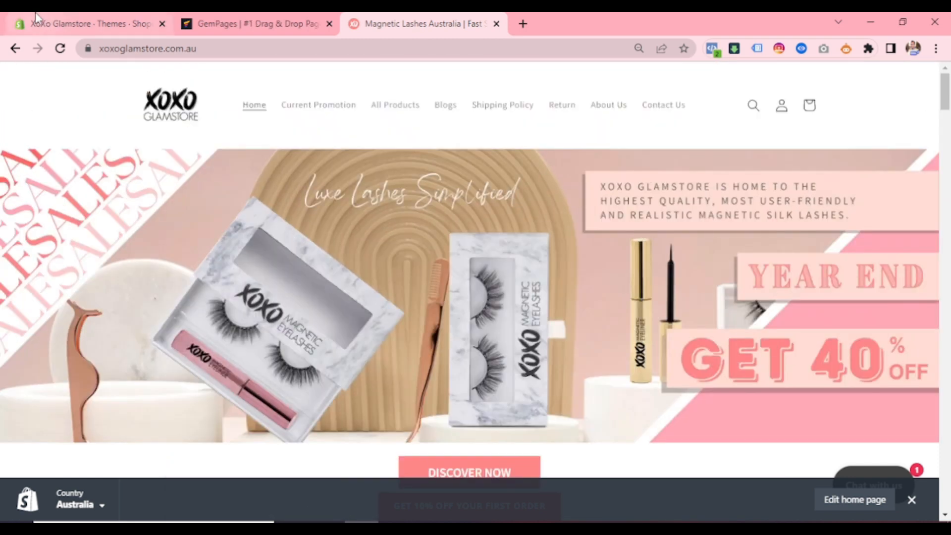
click(60, 49)
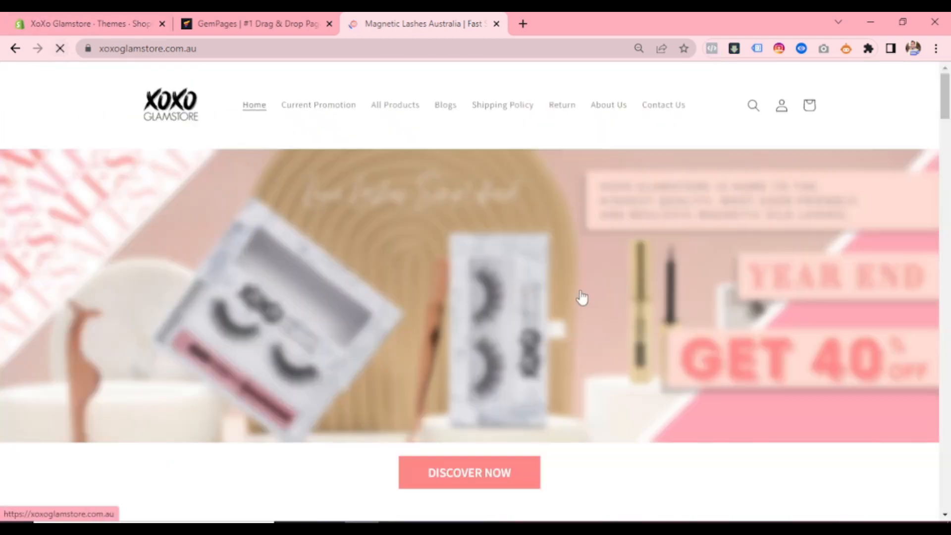
scroll(475, 271, down, 5)
scroll(476, 274, up, 5)
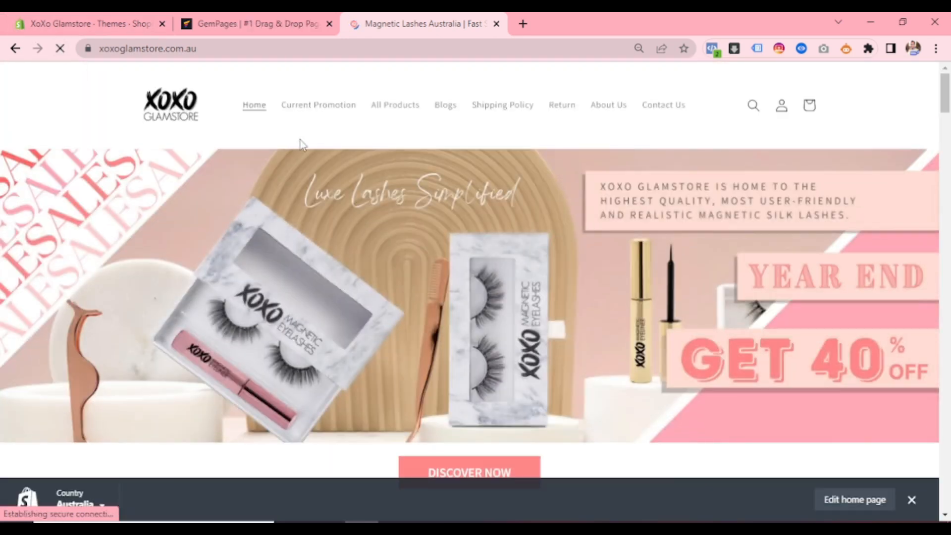
scroll(310, 145, down, 5)
scroll(311, 145, up, 5)
scroll(220, 142, down, 5)
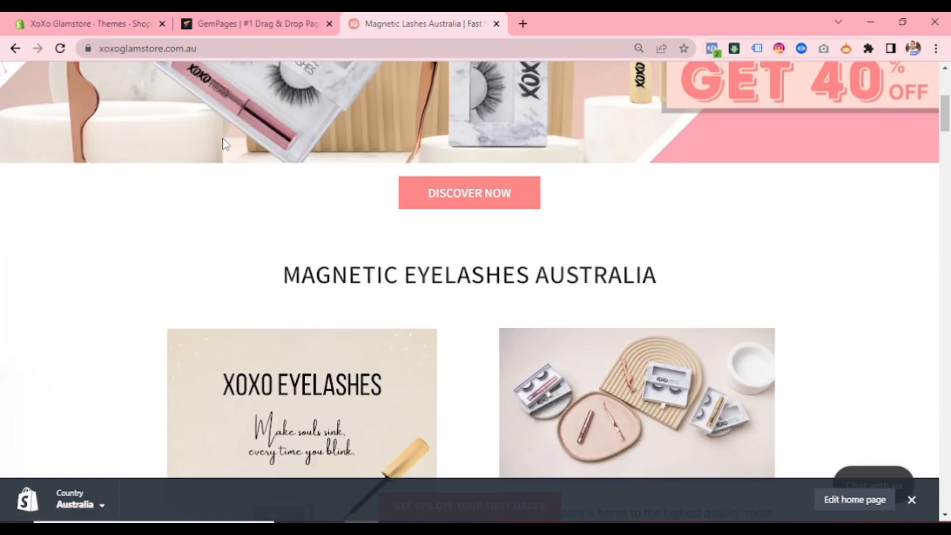
scroll(221, 141, up, 5)
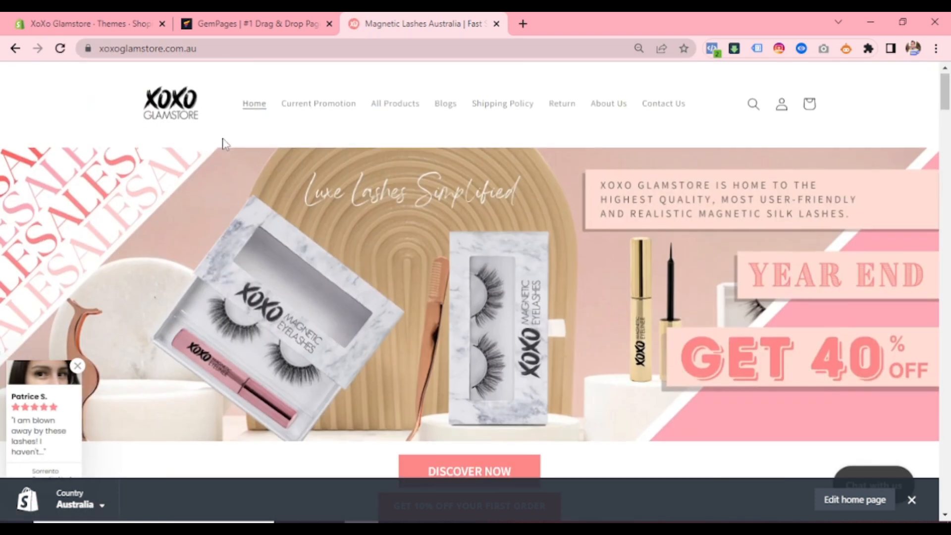
- Reload the live homepage once more and inspect the heading under the banner
click(60, 48)
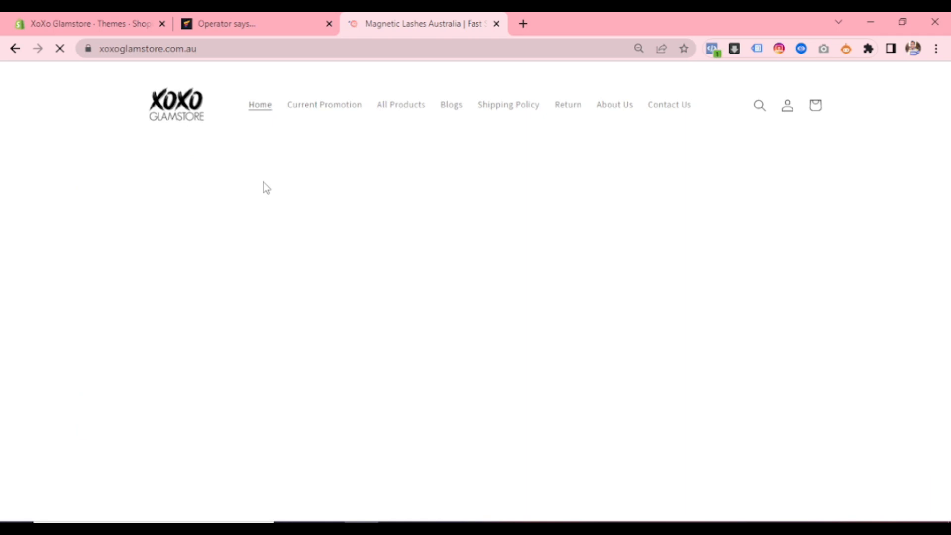
scroll(304, 208, down, 10)
scroll(304, 208, up, 5)
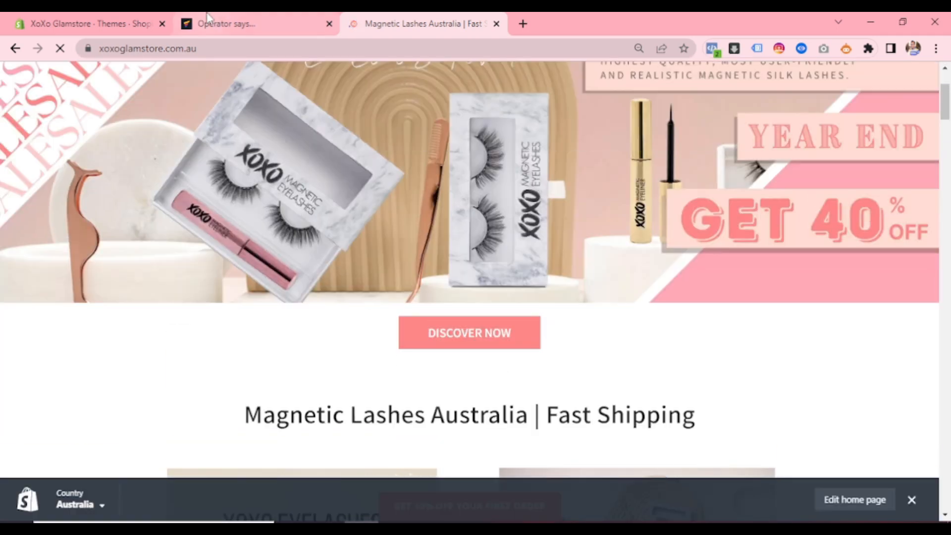
- Return to the GemPages editor and dismiss the publish notification
click(208, 19)
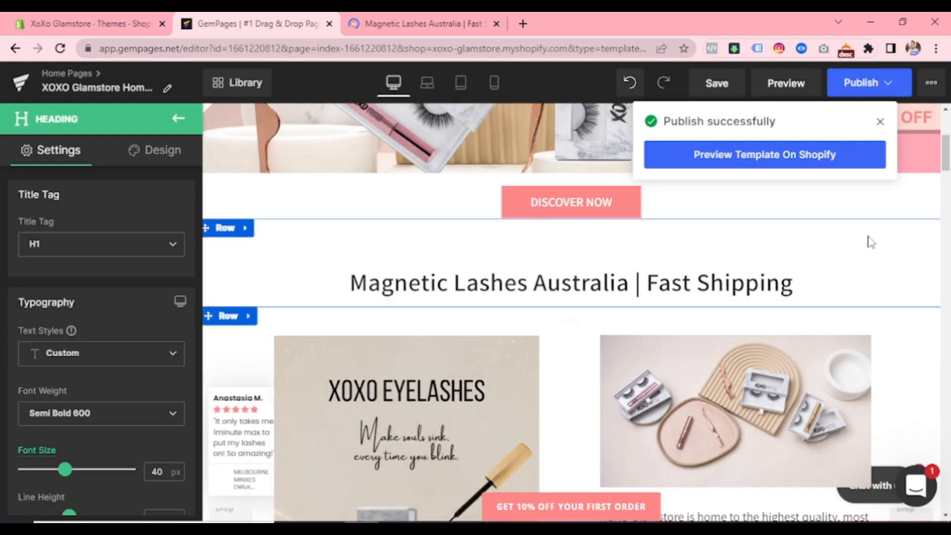
click(880, 122)
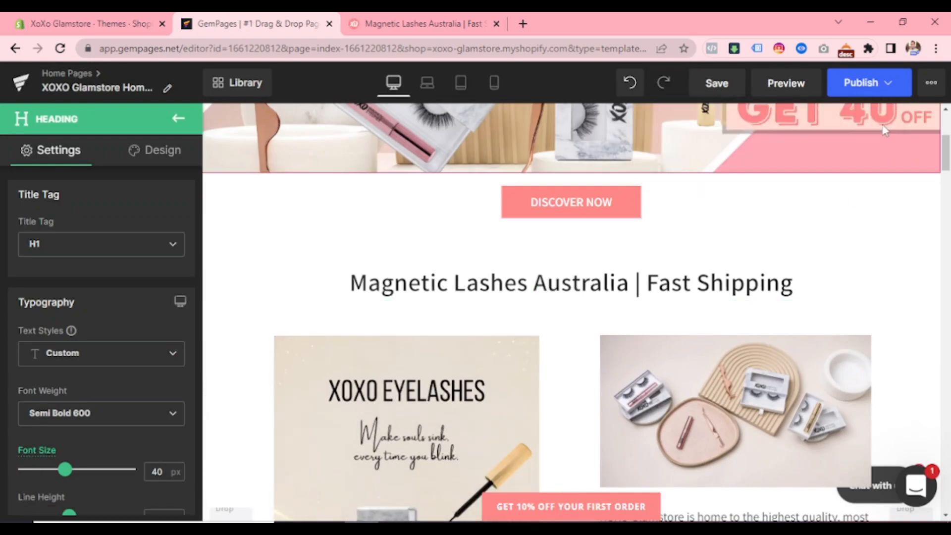
- Go back to the live store homepage, reload it and examine the "Magnetic Lashes Australia | Fast Shipping" heading
click(344, 21)
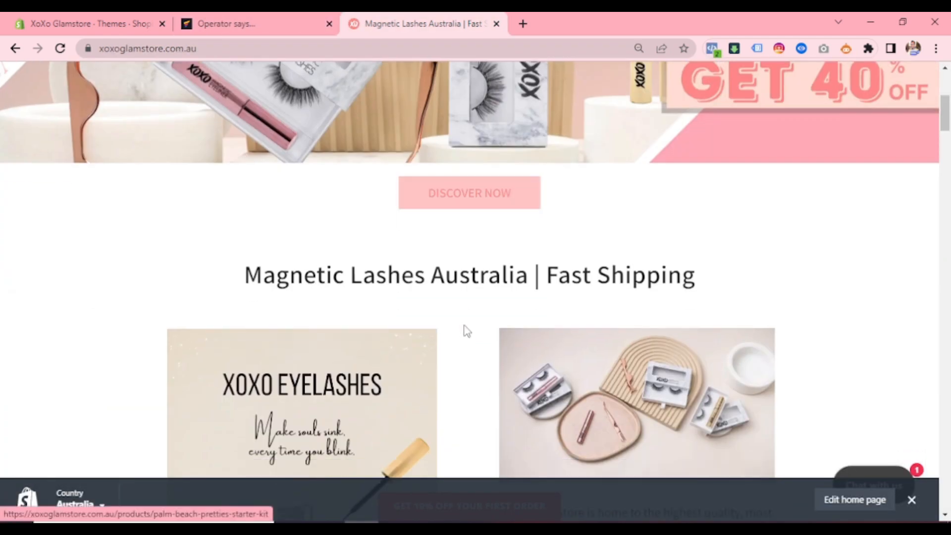
scroll(452, 240, down, 3)
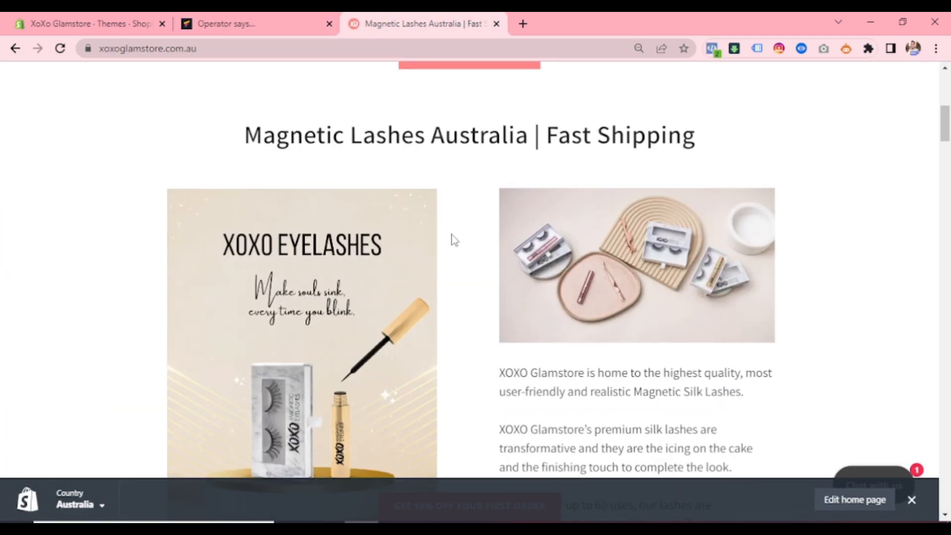
scroll(451, 240, up, 8)
click(60, 48)
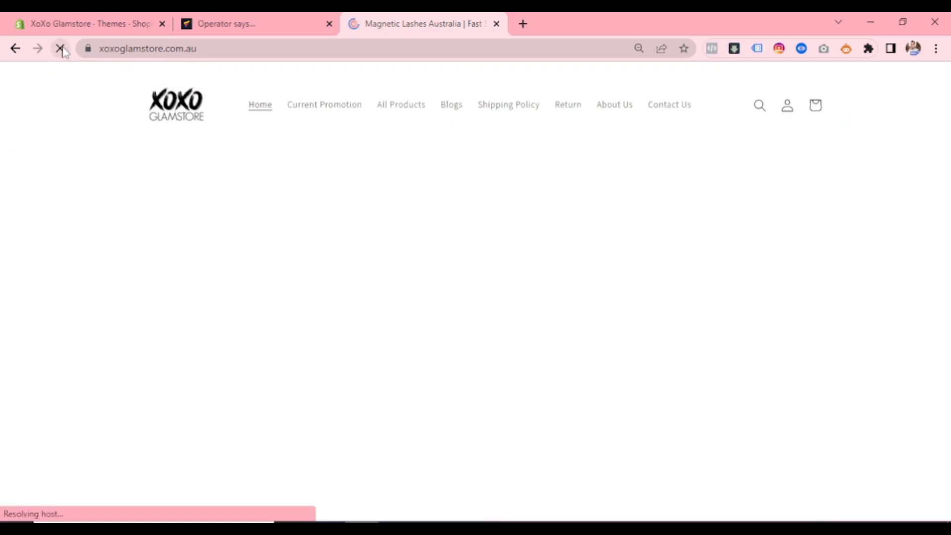
scroll(320, 193, down, 3)
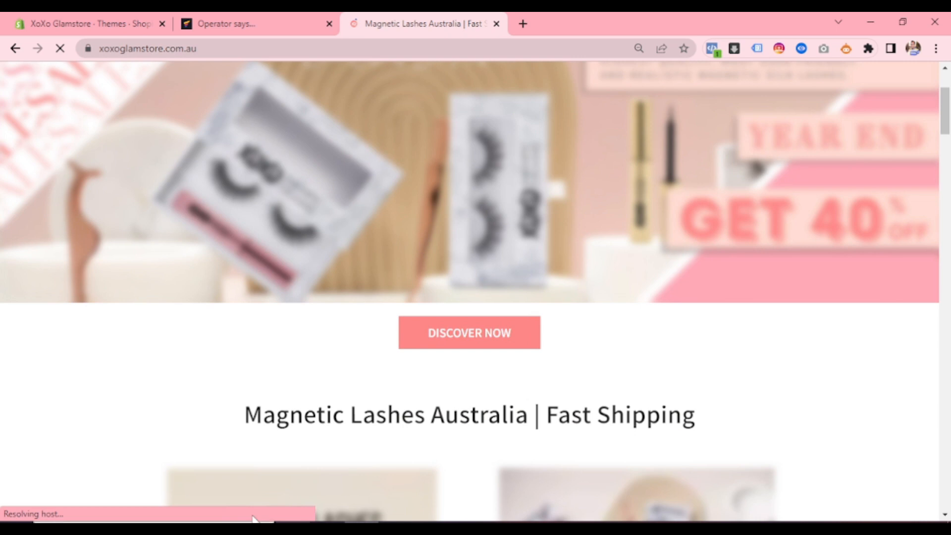
drag(223, 414, 688, 434)
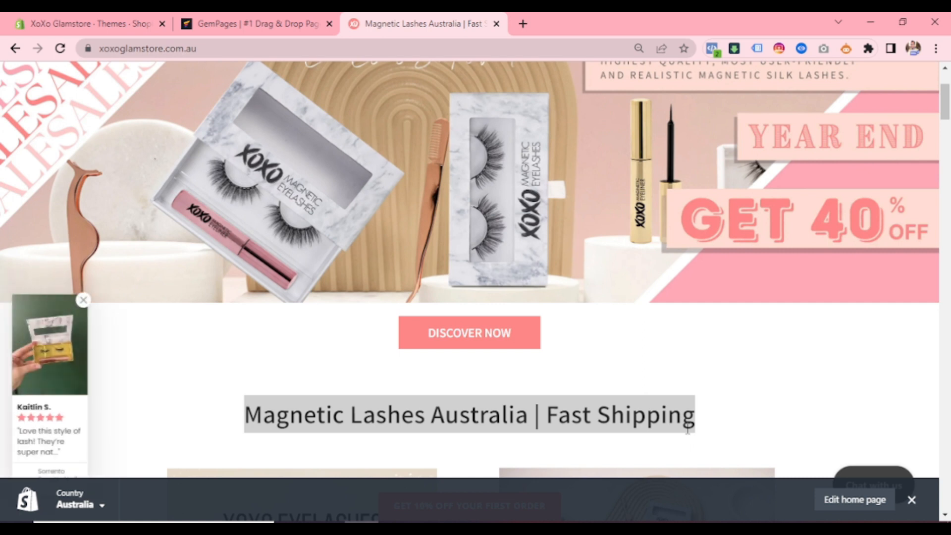
click(341, 390)
scroll(335, 378, up, 3)
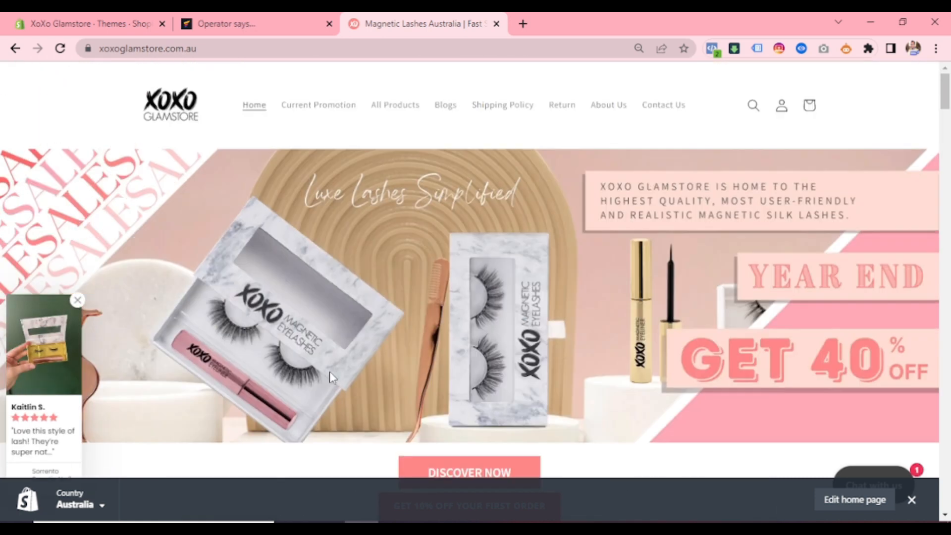
- View the live homepage's source code, search it for "<h1" and go through the matches, then return to the homepage
key(ctrl+u)
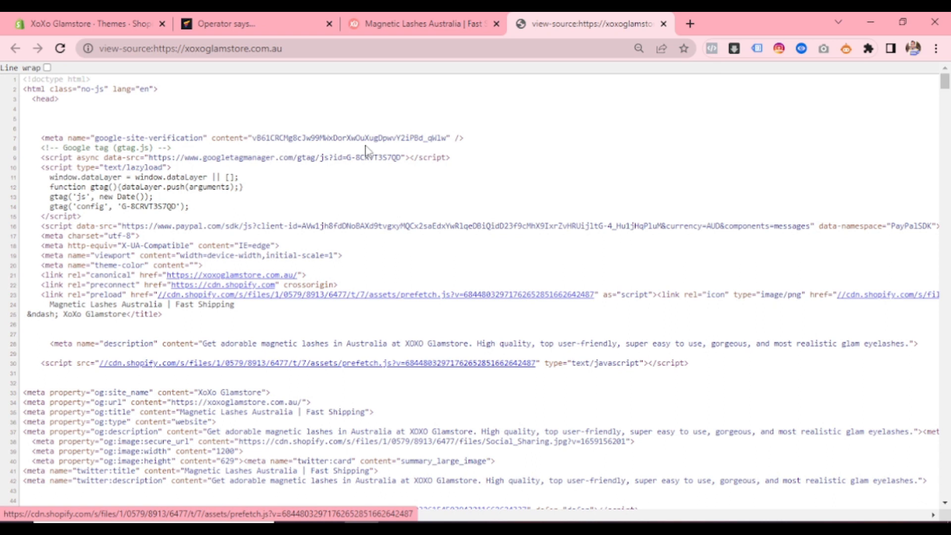
key(ctrl+f)
key(Return)
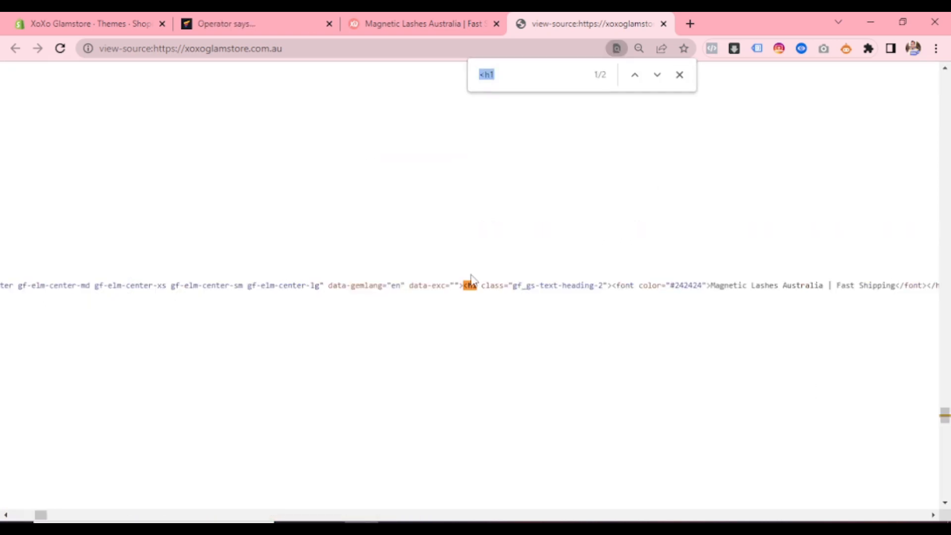
key(Return)
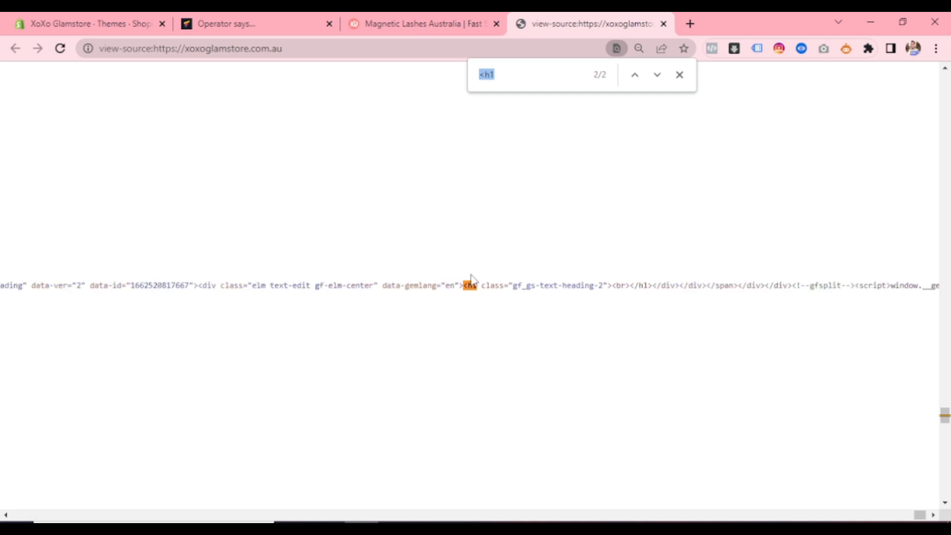
key(Return)
key(Return)
key(Return)
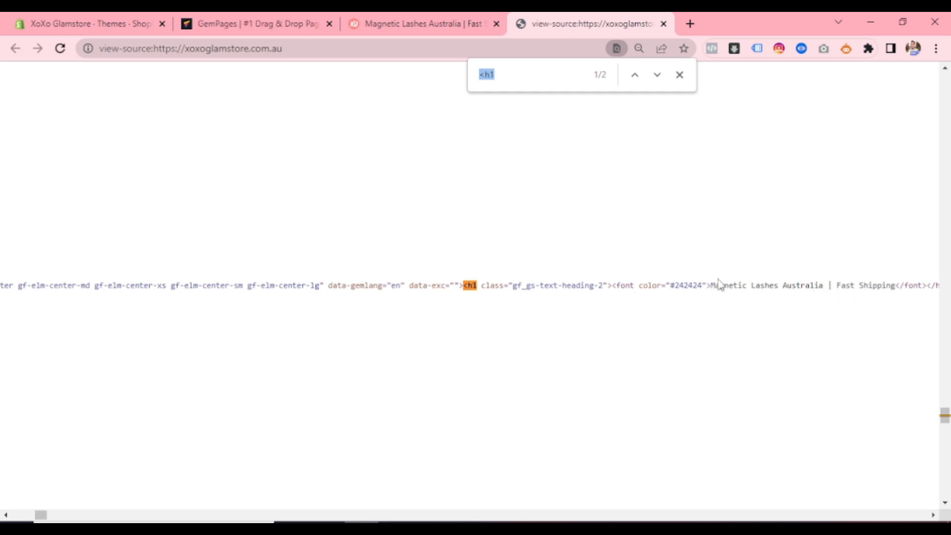
click(679, 75)
scroll(423, 212, up, 5)
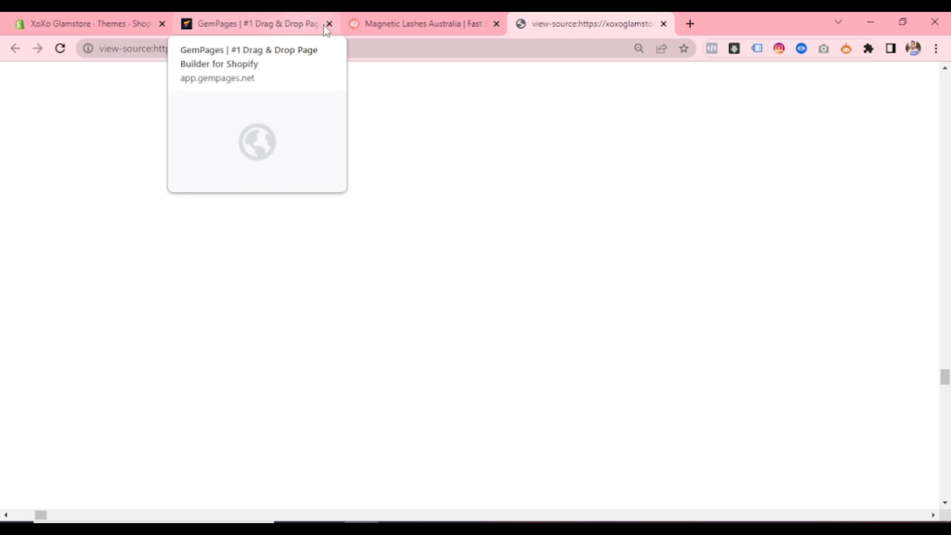
click(376, 23)
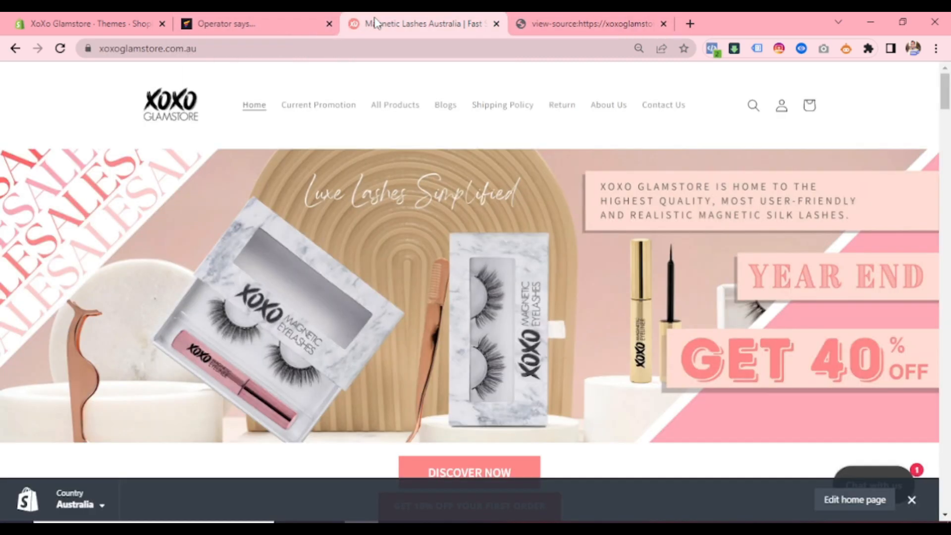